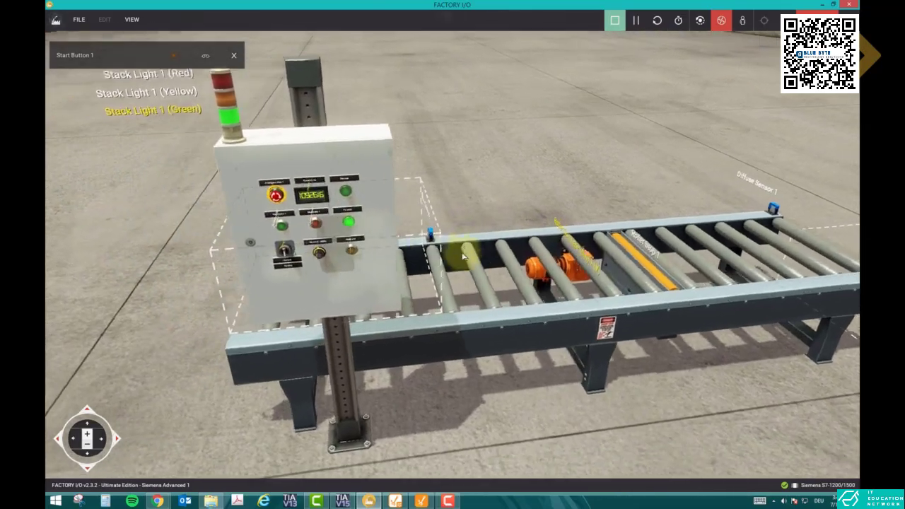
# Examine the roller conveyor scene from several viewpoints, including its control panel, stack light, diffuse sensors, emitter and remover.
pyautogui.moveTo(393, 236); pyautogui.dragTo(397, 237)
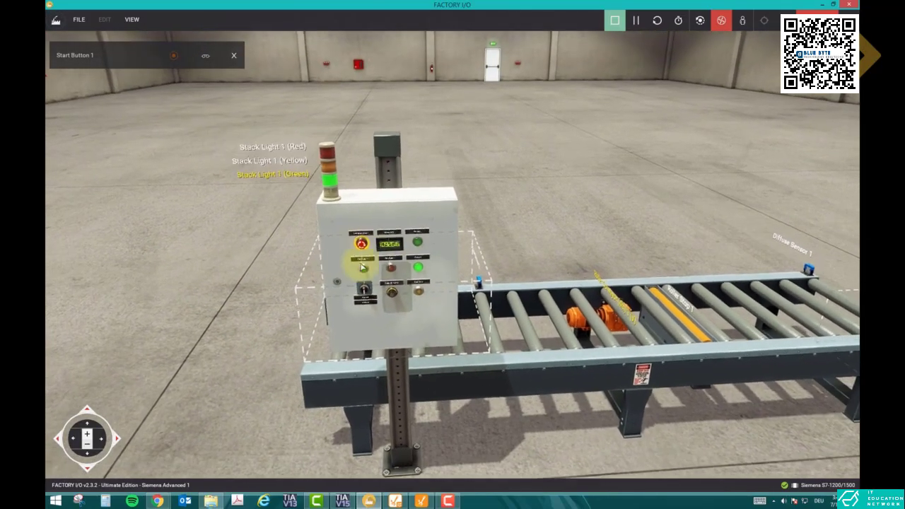
pyautogui.scroll(3, 415, 301)
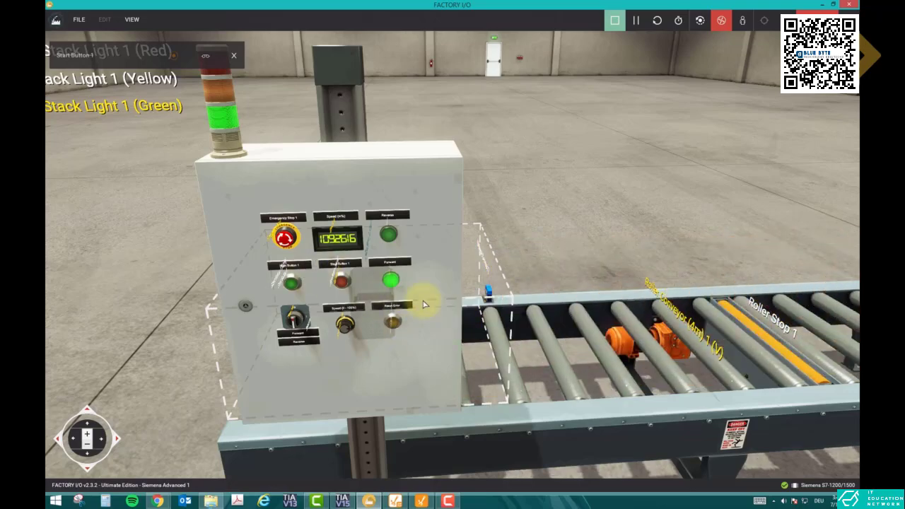
pyautogui.doubleClick(507, 256)
pyautogui.moveTo(509, 250); pyautogui.dragTo(370, 291)
pyautogui.doubleClick(560, 256)
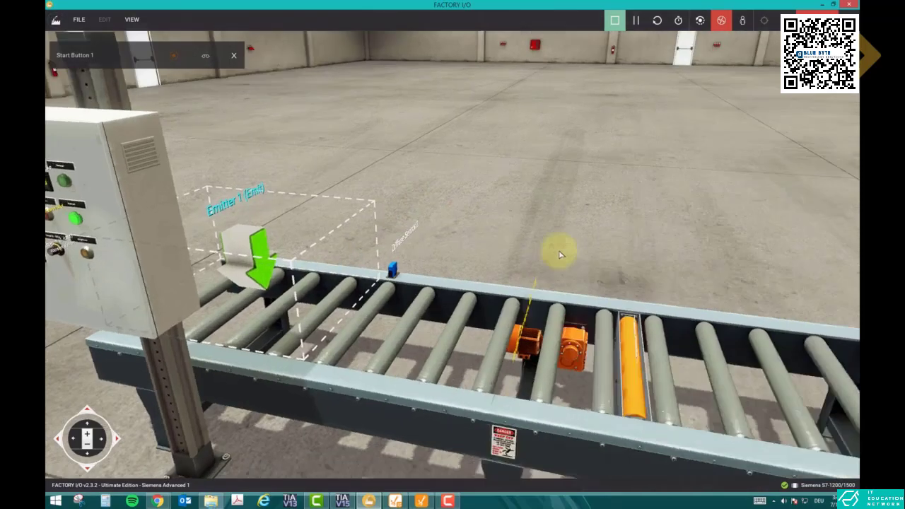
pyautogui.scroll(-3, 562, 256)
pyautogui.doubleClick(579, 230)
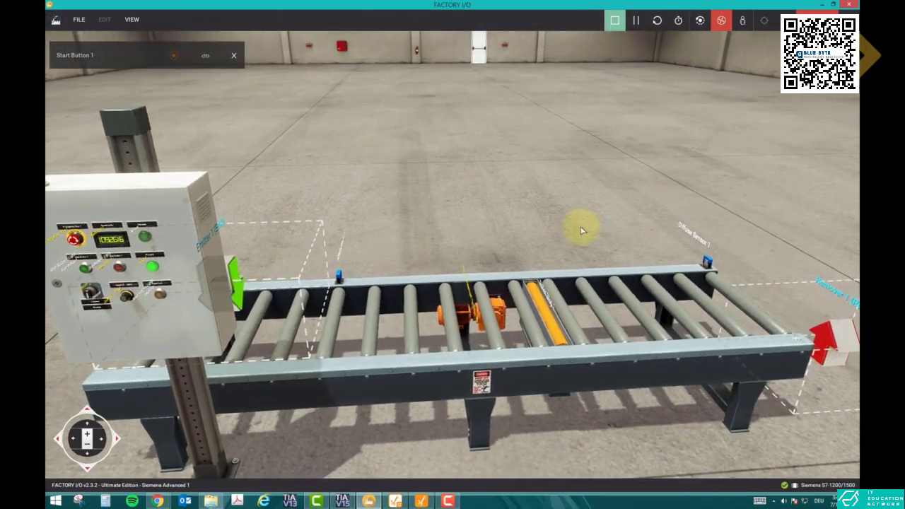
pyautogui.press('a')
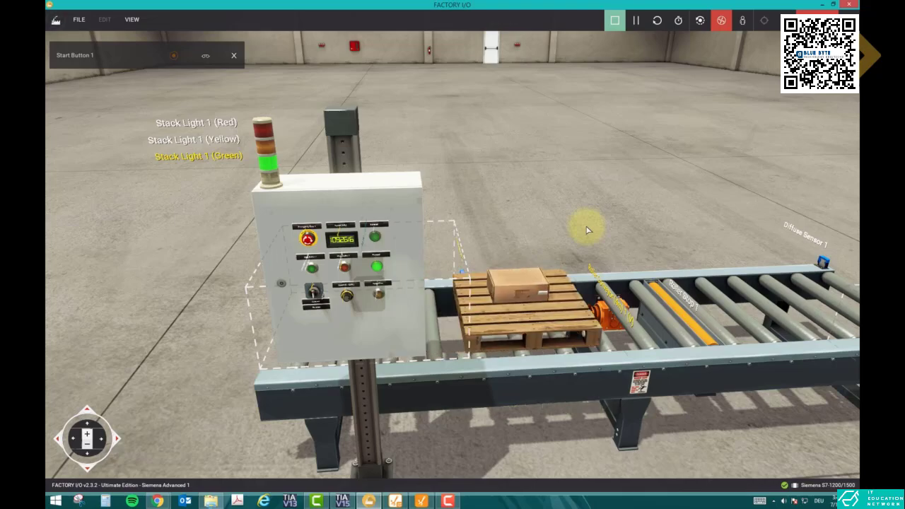
pyautogui.press('s')
pyautogui.moveTo(589, 229); pyautogui.dragTo(566, 194)
pyautogui.press('d')
pyautogui.moveTo(451, 239)
pyautogui.mouseDown()
pyautogui.moveTo(460, 228)
pyautogui.moveTo(454, 247)
pyautogui.mouseUp()
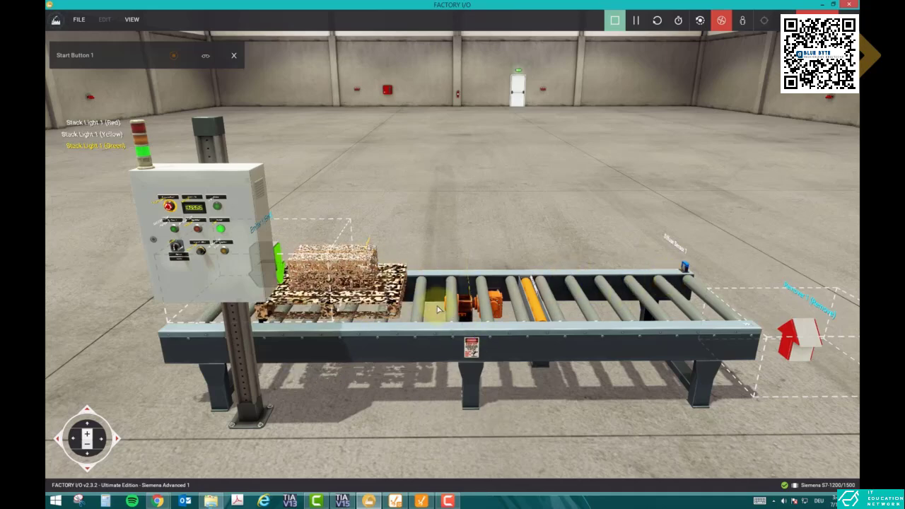
# Switch to TIA Portal, monitor the live values of Conveyor_DB and expand the error_time timer.
pyautogui.click(342, 500)
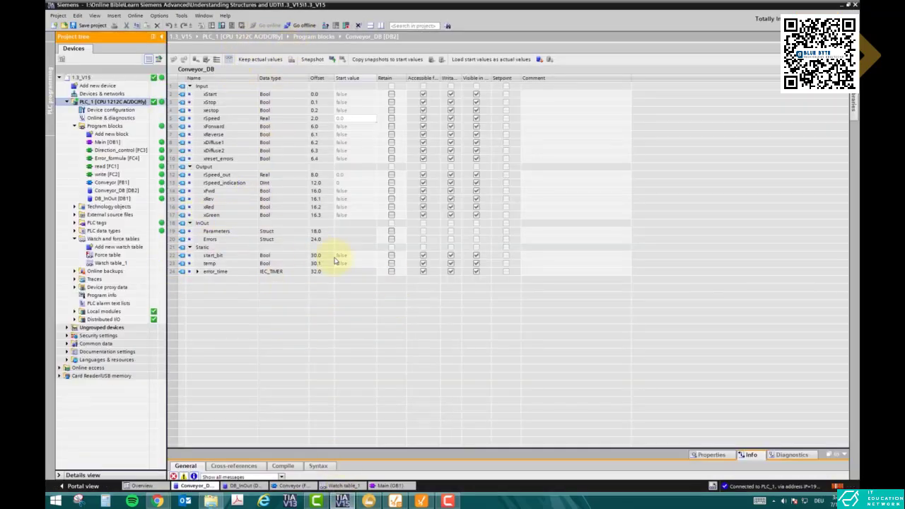
pyautogui.click(220, 158)
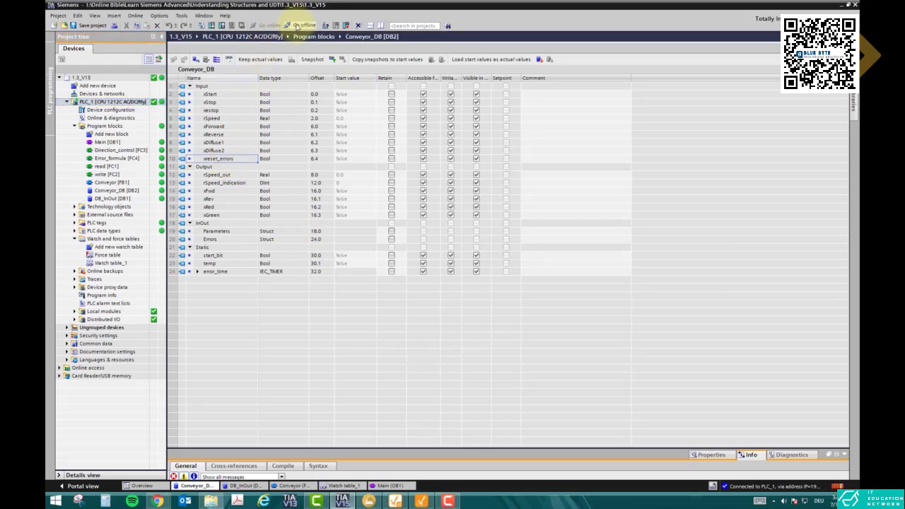
pyautogui.click(232, 62)
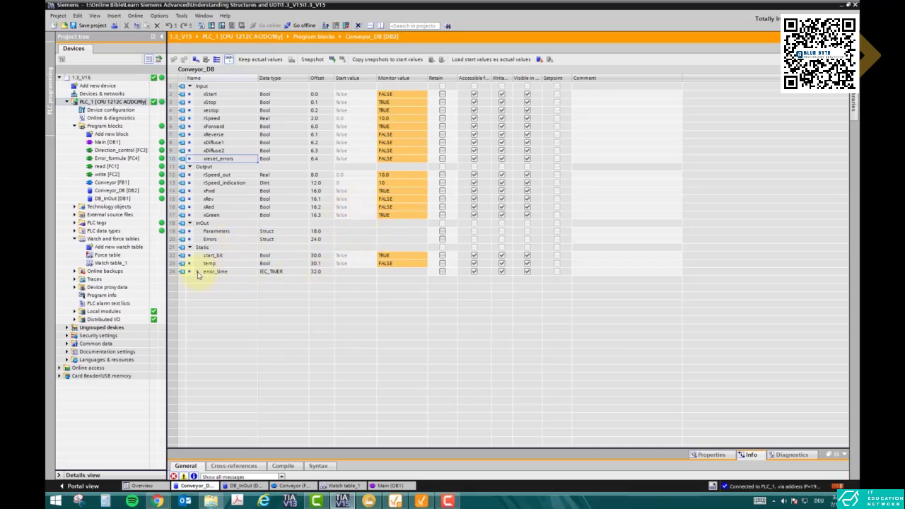
pyautogui.click(198, 272)
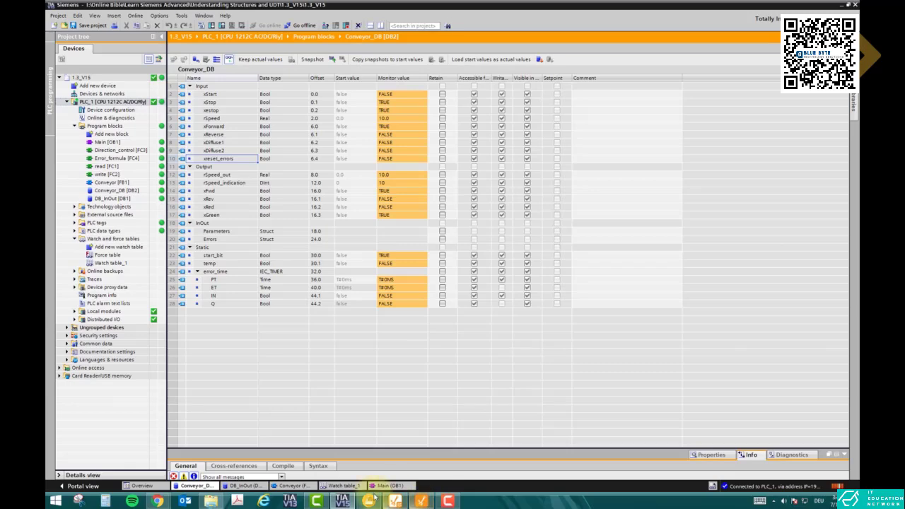
# Switch to Ignition Designer and add a label below the Siemens S7-1200 status row, about 79 px wide.
pyautogui.click(369, 501)
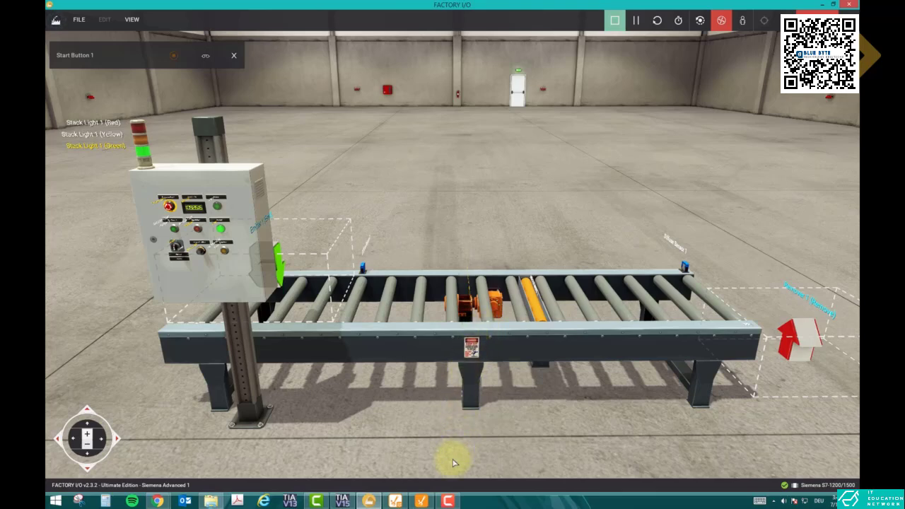
pyautogui.click(420, 500)
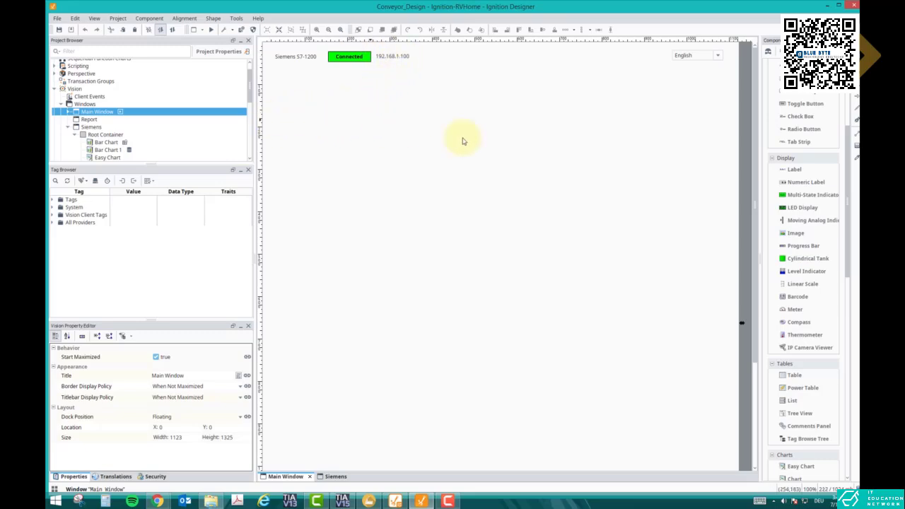
pyautogui.moveTo(791, 170); pyautogui.dragTo(306, 90)
pyautogui.scroll(1, 303, 99)
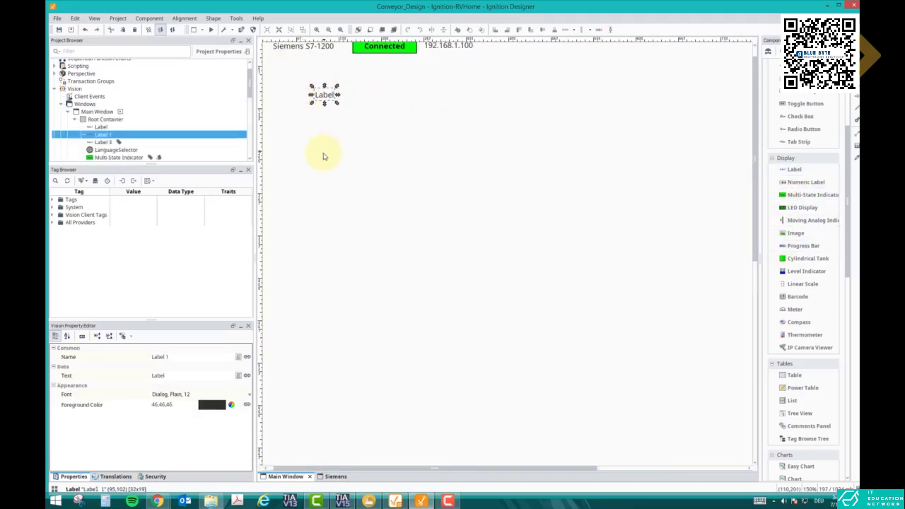
pyautogui.scroll(8, 325, 157)
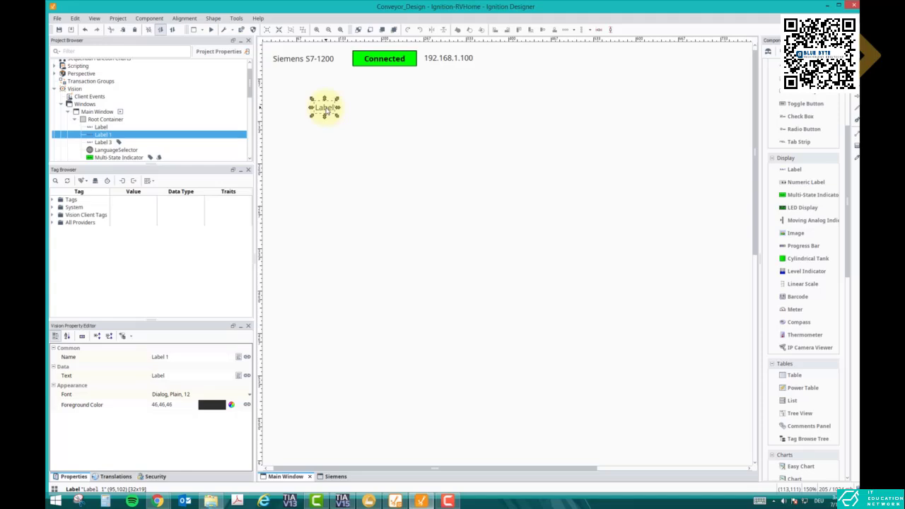
pyautogui.moveTo(337, 110); pyautogui.dragTo(351, 111)
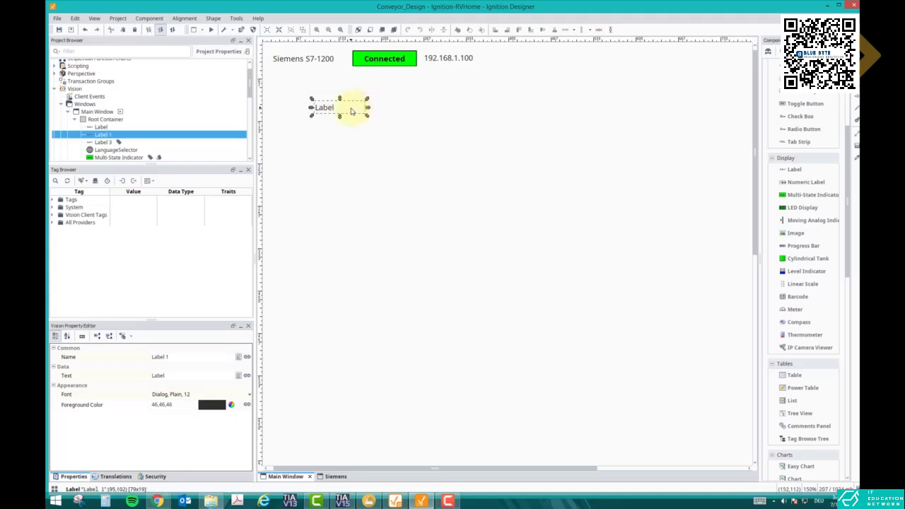
# Set both the text and the name of the new label to Operation.
pyautogui.click(162, 377)
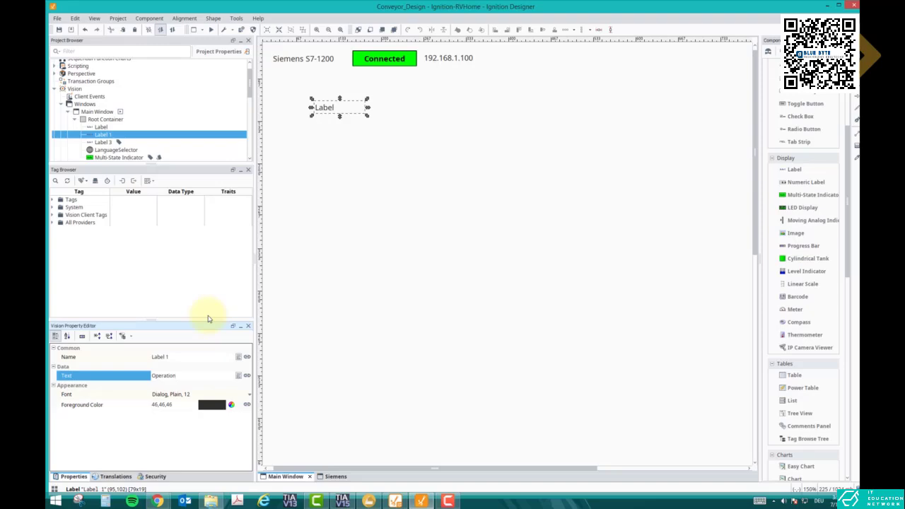
pyautogui.click(163, 359)
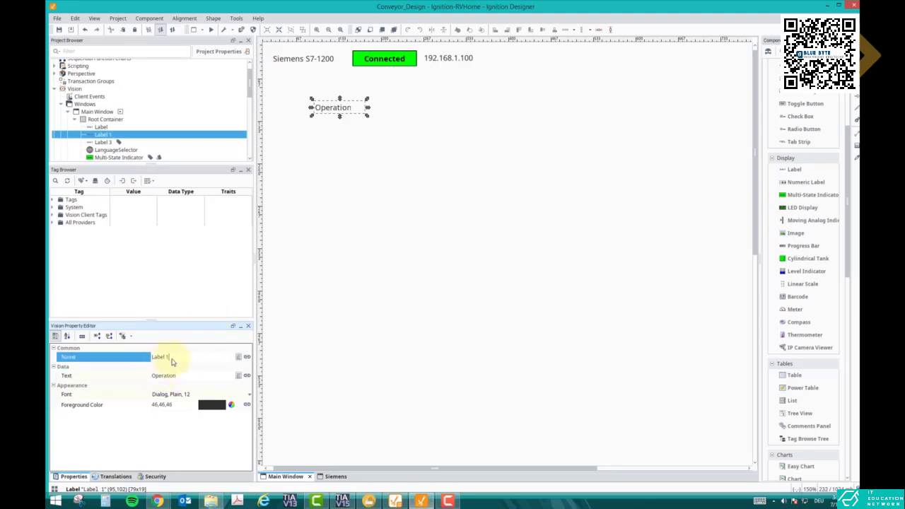
pyautogui.moveTo(171, 360); pyautogui.dragTo(151, 360)
pyautogui.write('Operation')
pyautogui.press('Return')
# Reposition the Operation label slightly lower and closer to the window's edge, below the Siemens S7-1200 text.
pyautogui.moveTo(340, 112); pyautogui.dragTo(325, 125)
pyautogui.click(682, 214)
pyautogui.click(336, 127)
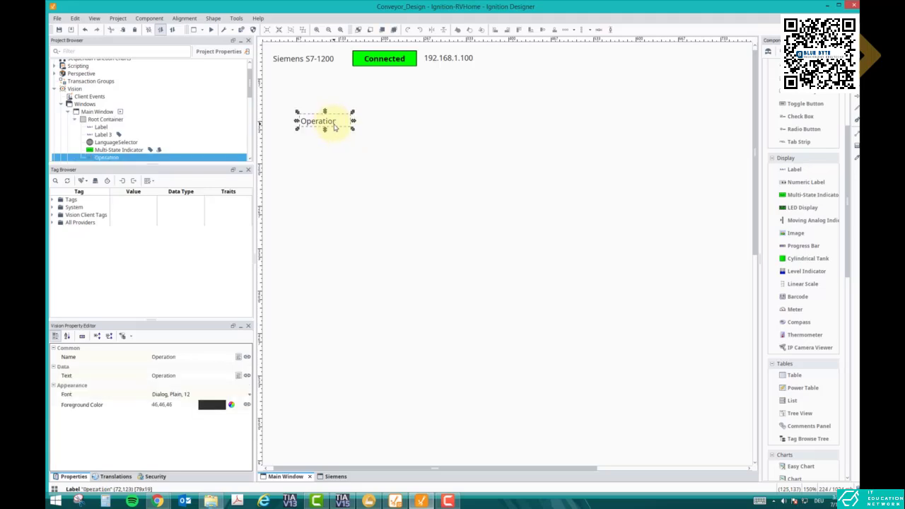
pyautogui.click(335, 134)
pyautogui.scroll(1, 336, 134)
pyautogui.scroll(-3, 336, 135)
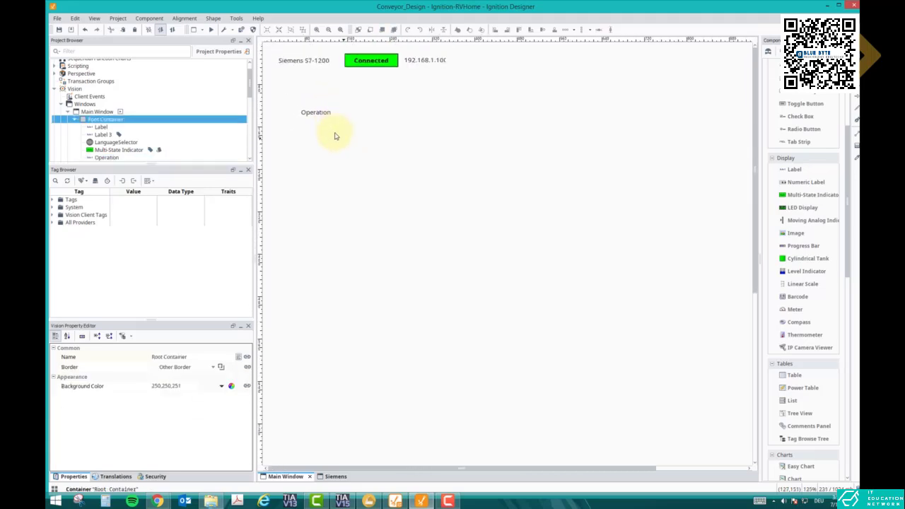
pyautogui.scroll(2, 335, 137)
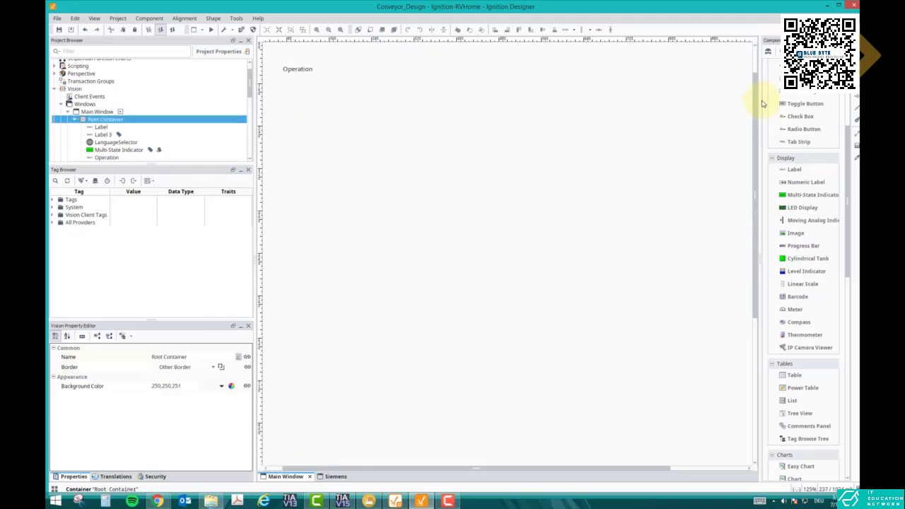
pyautogui.click(754, 60)
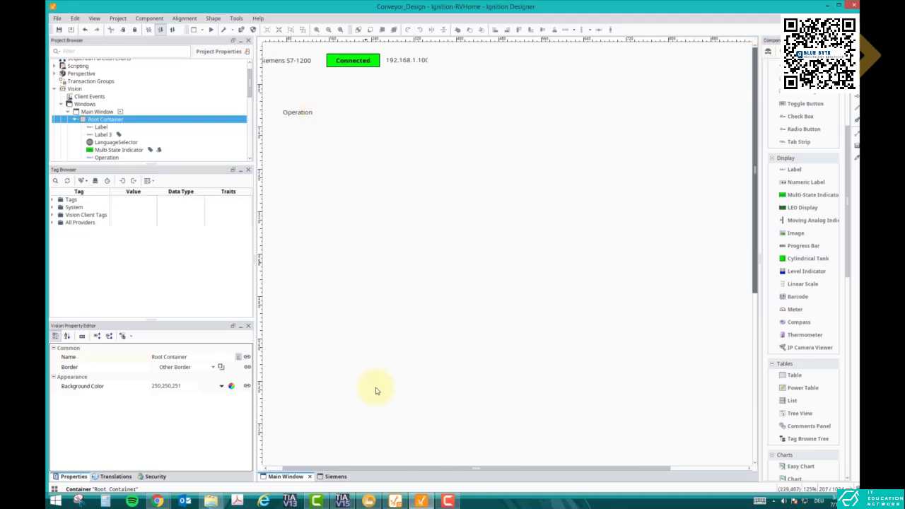
pyautogui.moveTo(370, 467); pyautogui.dragTo(324, 467)
pyautogui.moveTo(318, 115); pyautogui.dragTo(297, 117)
pyautogui.click(374, 157)
# Place a multi-state indicator beside the Operation label and set its text for state value 1 to On.
pyautogui.moveTo(785, 195); pyautogui.dragTo(345, 117)
pyautogui.click(317, 116)
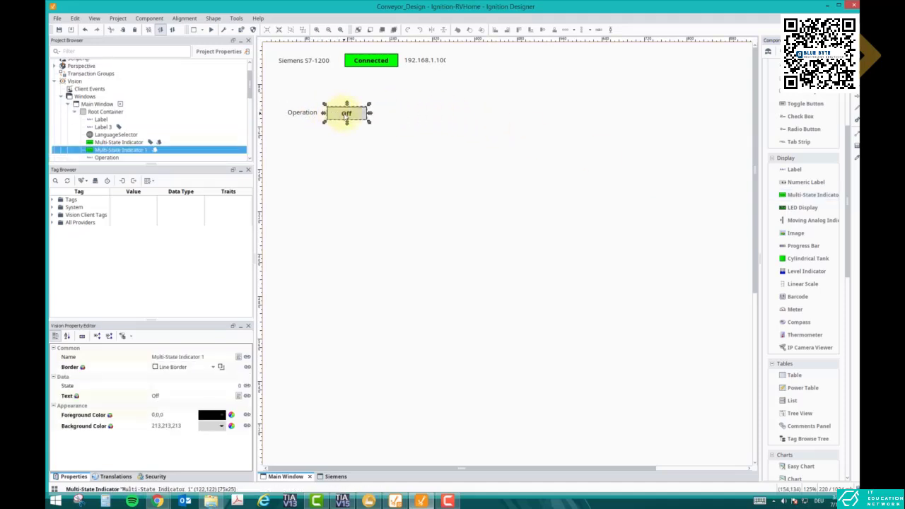
pyautogui.doubleClick(346, 117)
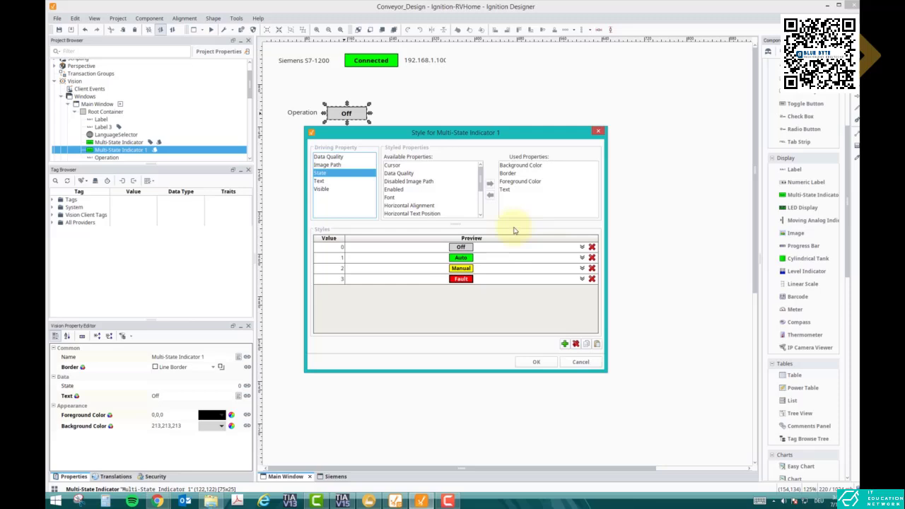
pyautogui.click(582, 258)
pyautogui.click(550, 289)
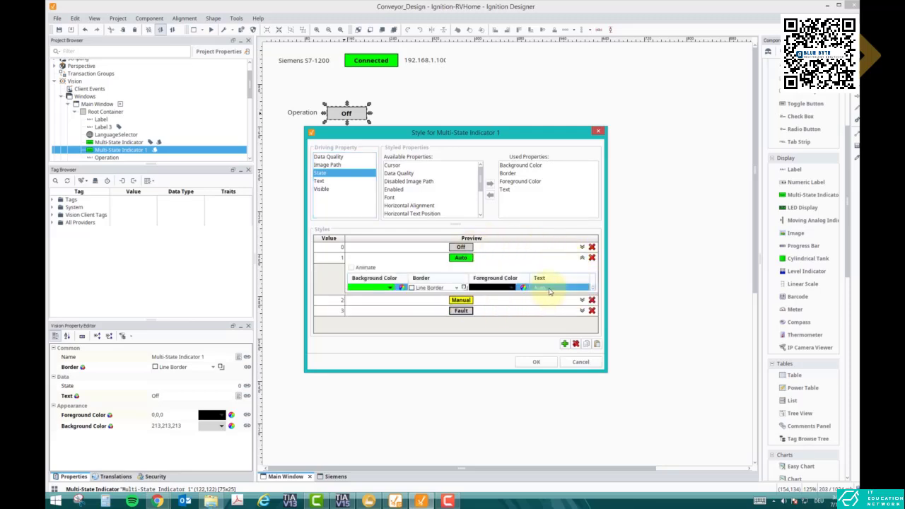
pyautogui.click(548, 288)
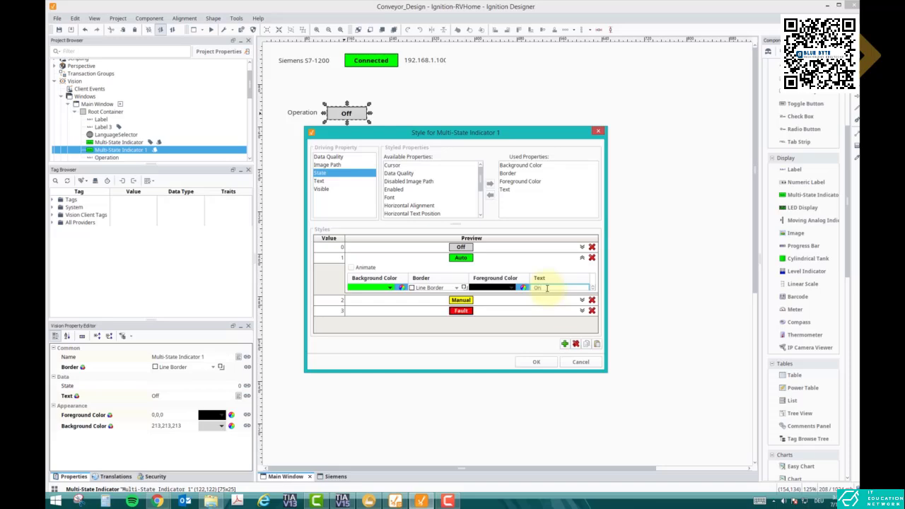
pyautogui.click(533, 362)
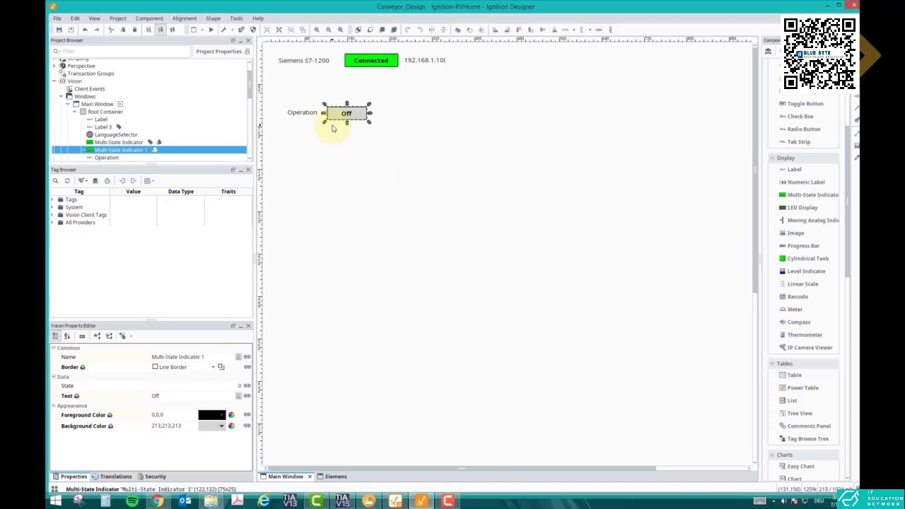
# Duplicate the Operation label together with its multi-state indicator and align the copy directly below the original pair.
pyautogui.click(308, 118)
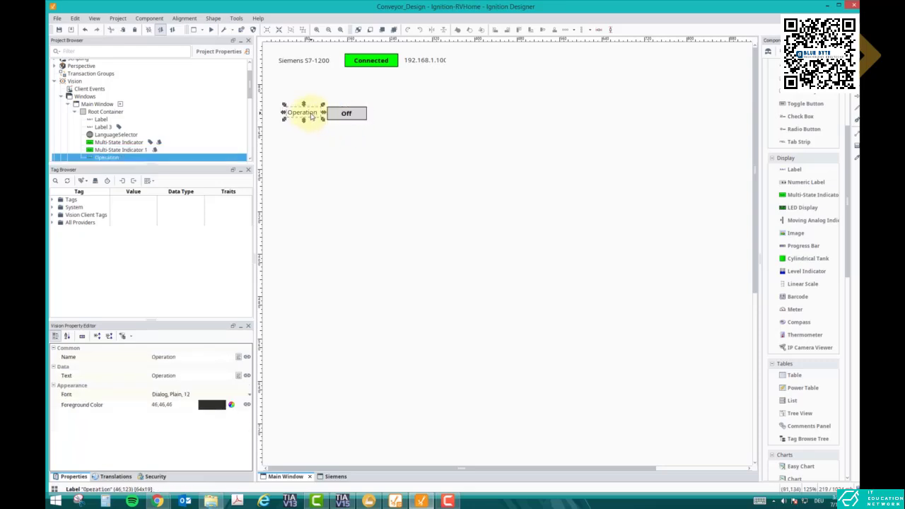
pyautogui.click(316, 135)
pyautogui.moveTo(280, 101); pyautogui.dragTo(404, 138)
pyautogui.hotkey('ctrl', 'v')
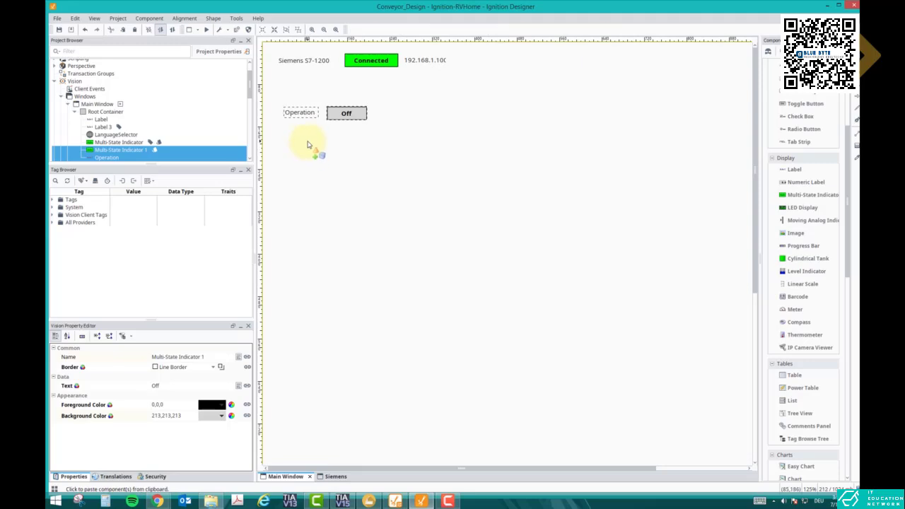
pyautogui.click(308, 142)
pyautogui.moveTo(318, 150); pyautogui.dragTo(295, 136)
pyautogui.click(299, 137)
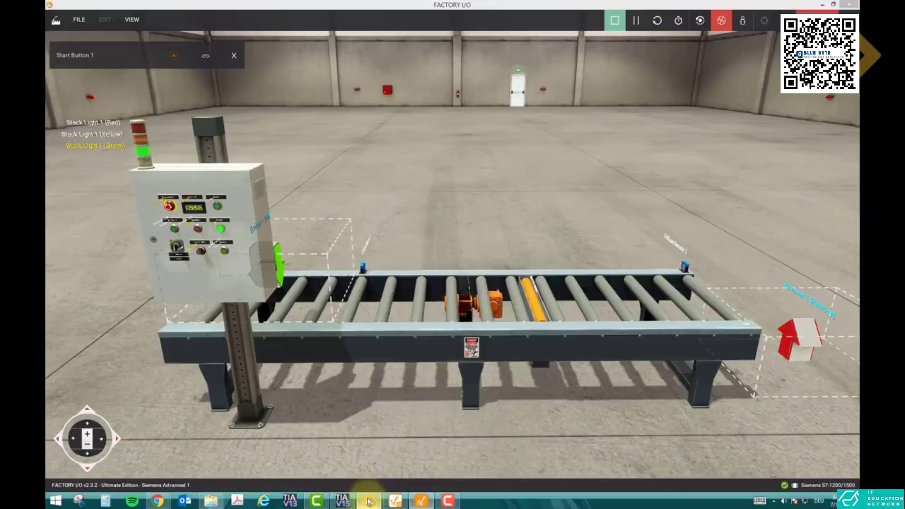
# Switch to Factory I/O and review the Siemens S7-1200/1500 driver's input and output assignments, including the conveyor direction signals.
pyautogui.click(421, 501)
pyautogui.click(79, 19)
pyautogui.click(92, 103)
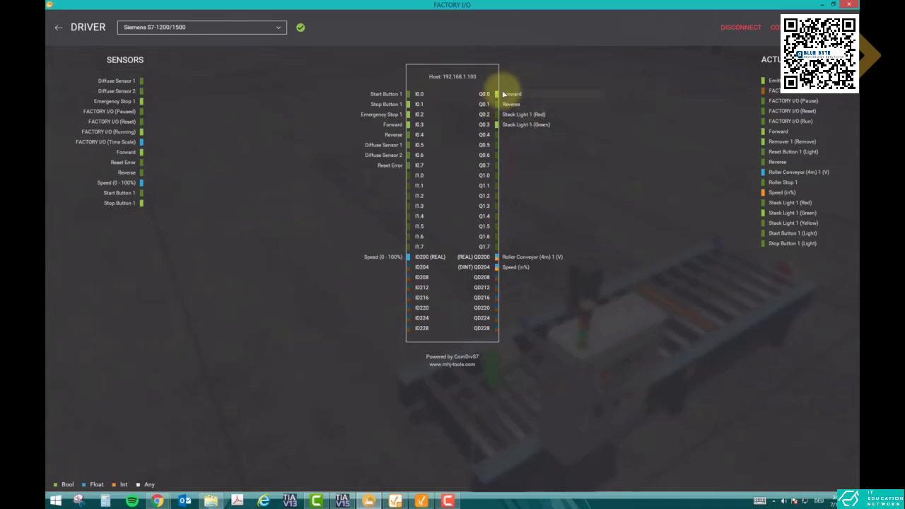
pyautogui.click(58, 28)
pyautogui.moveTo(474, 191); pyautogui.dragTo(532, 205)
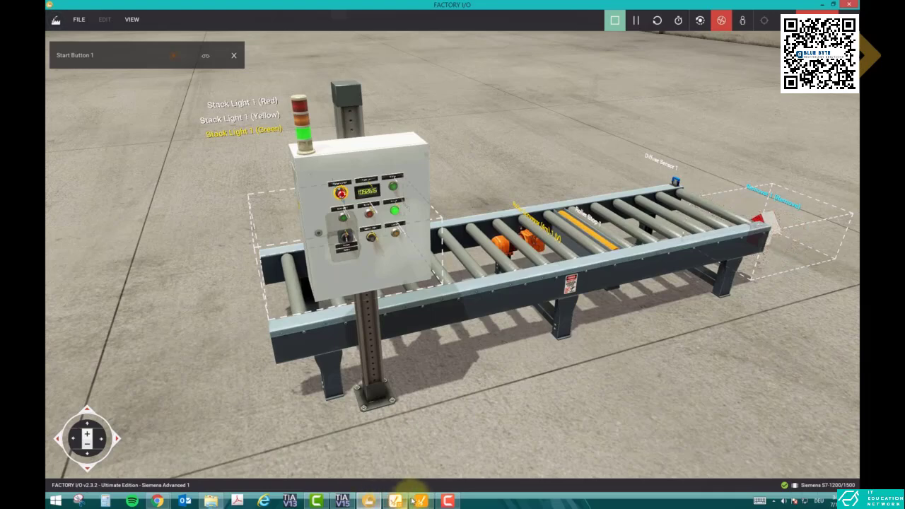
# Return to Ignition Designer and set the name and text of the copied label to Direction.
pyautogui.click(421, 501)
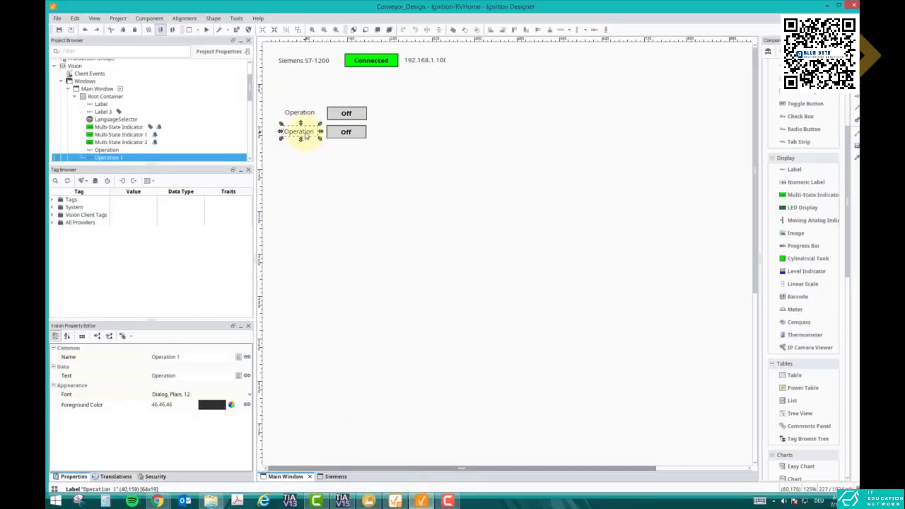
pyautogui.click(183, 357)
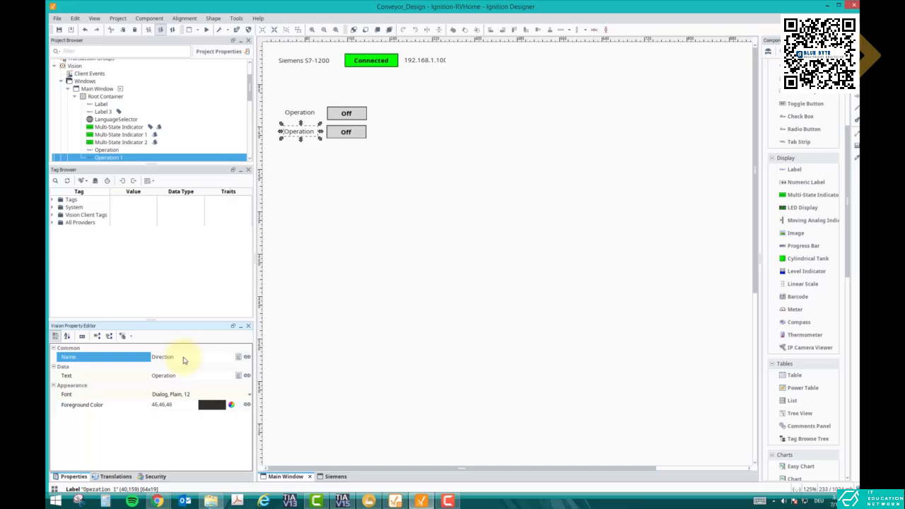
pyautogui.click(177, 375)
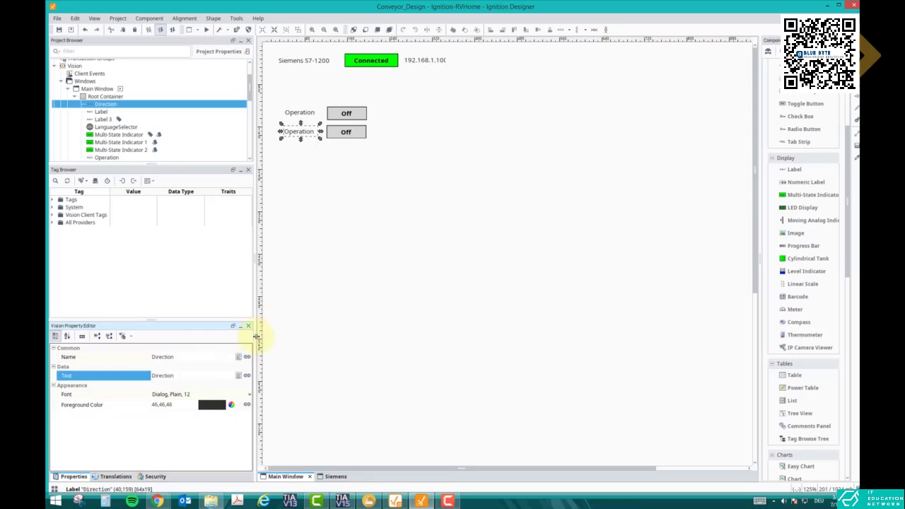
pyautogui.click(312, 266)
pyautogui.click(306, 135)
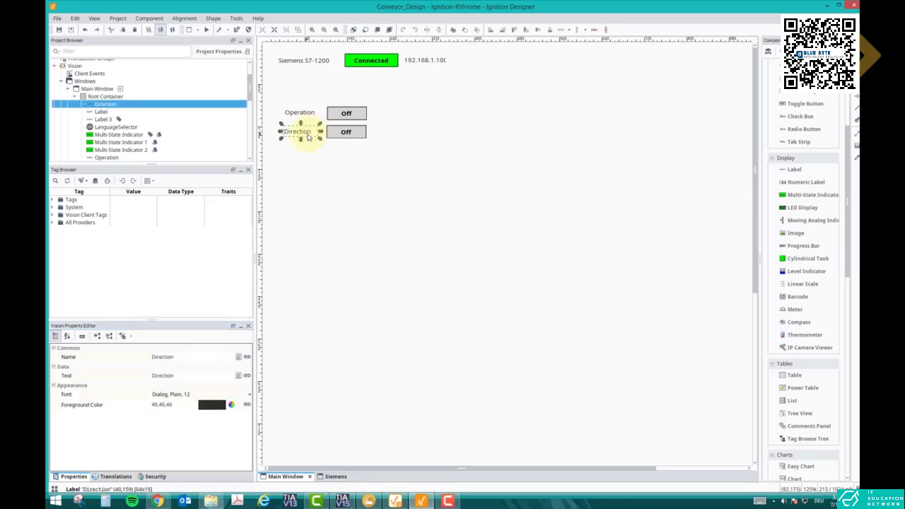
# Shift the Direction label and its multi-state indicator so they sit evenly and closely beneath the Operation pair.
pyautogui.moveTo(308, 136); pyautogui.dragTo(318, 131)
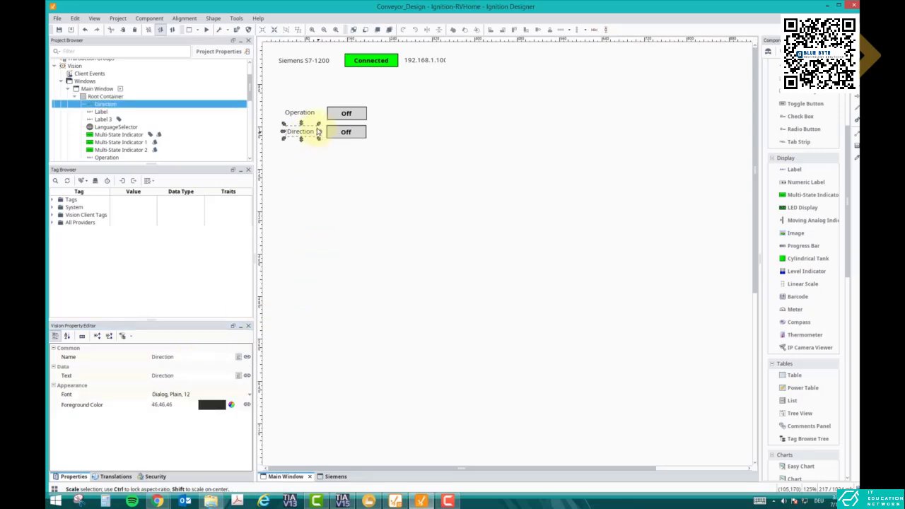
pyautogui.click(303, 113)
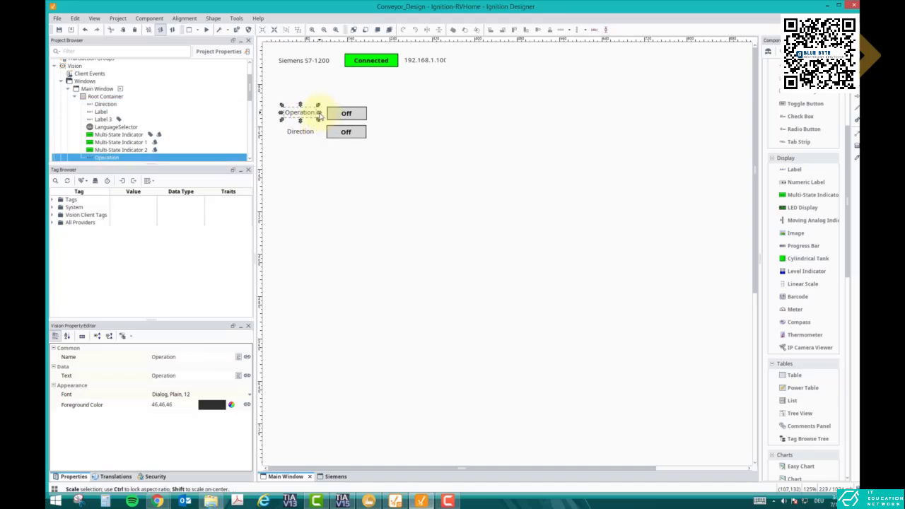
pyautogui.click(344, 130)
pyautogui.click(327, 157)
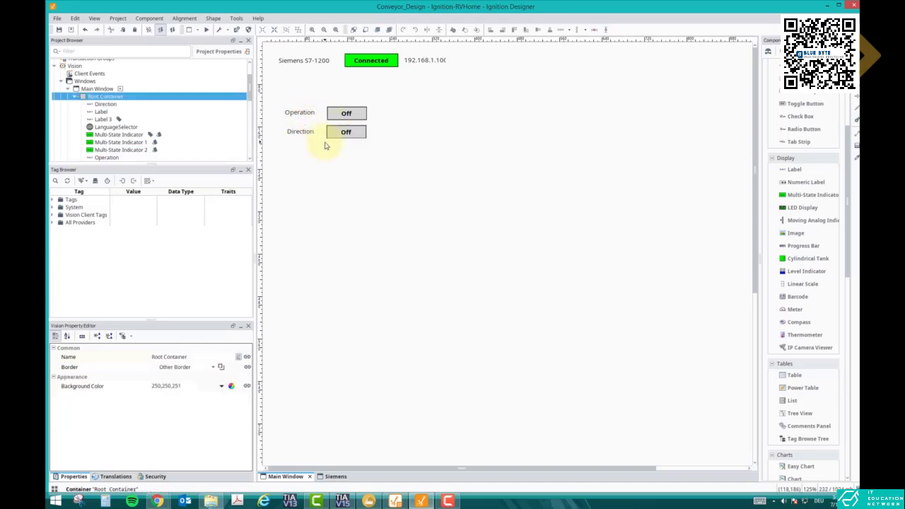
pyautogui.moveTo(375, 152); pyautogui.dragTo(253, 126)
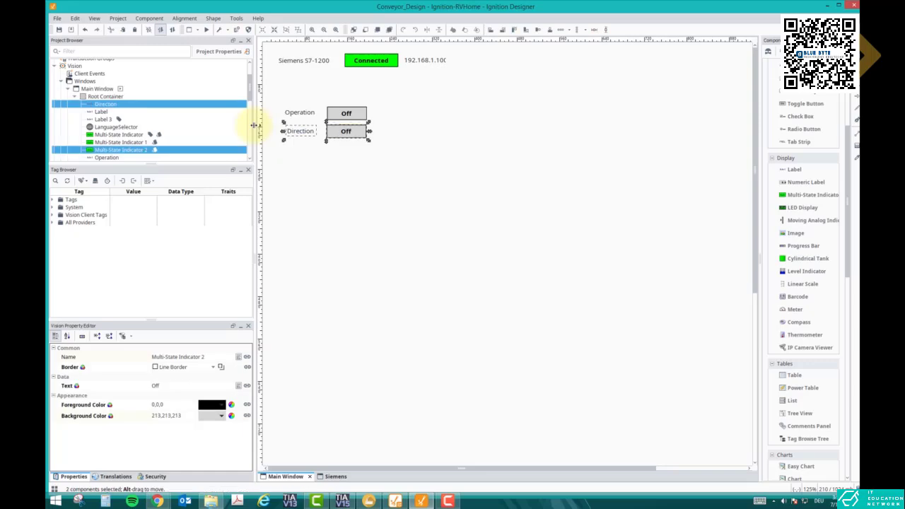
pyautogui.click(331, 161)
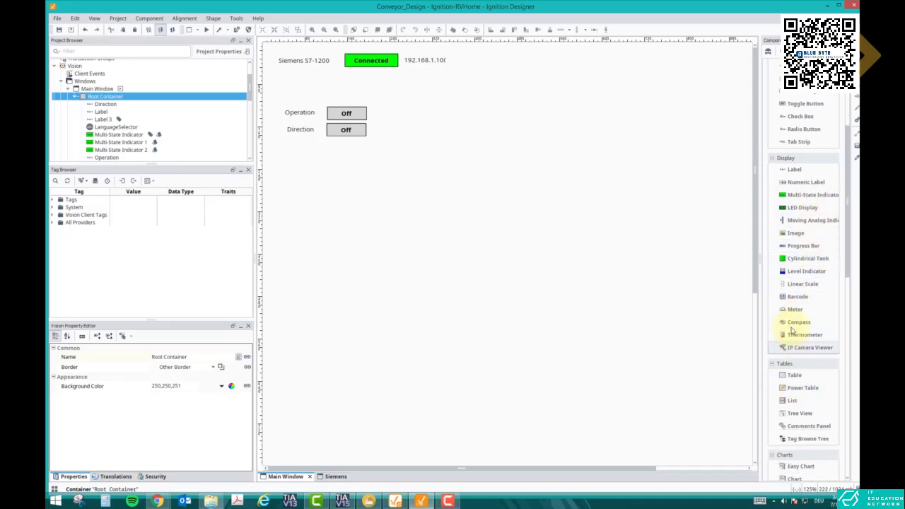
# Place a meter below the Direction row and move both multi-state indicators further right of their labels.
pyautogui.moveTo(795, 313); pyautogui.dragTo(338, 179)
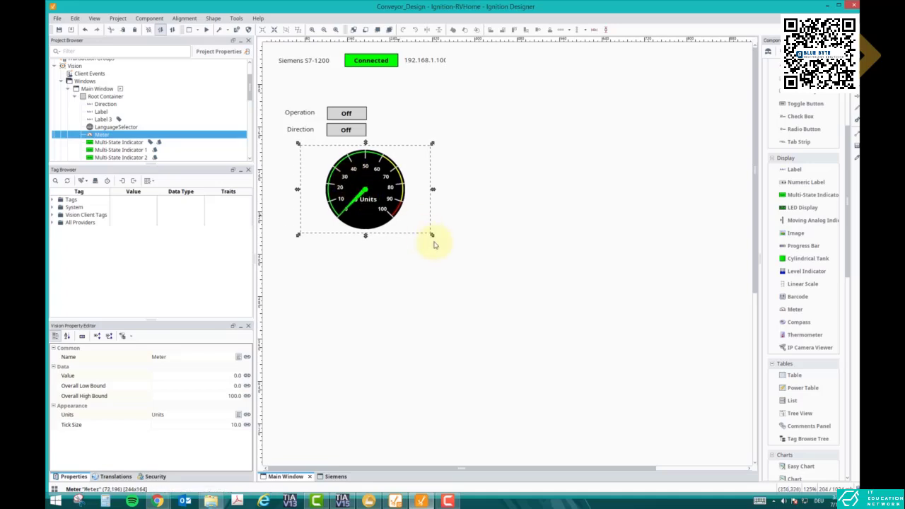
pyautogui.moveTo(358, 129); pyautogui.dragTo(401, 115)
# Duplicate the Direction label and place the copy directly beneath it, beside the meter.
pyautogui.click(300, 129)
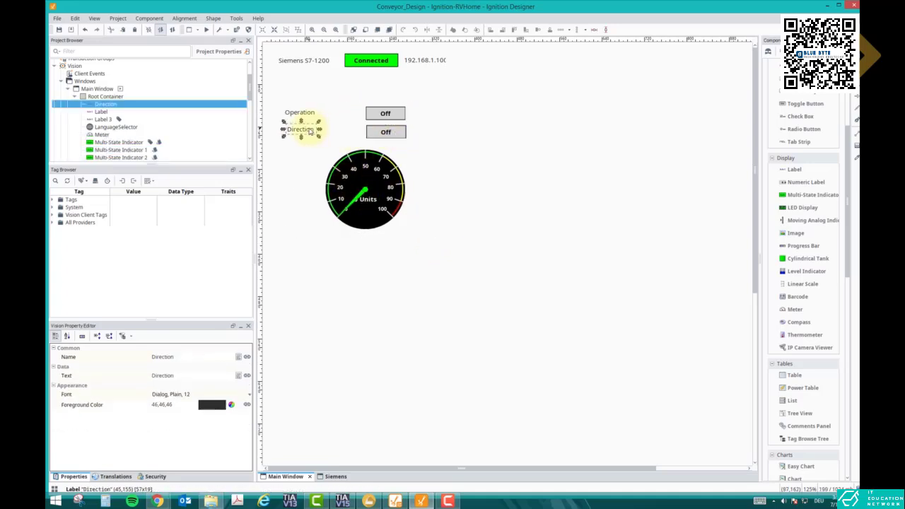
pyautogui.hotkey('ctrl', 'c')
pyautogui.hotkey('ctrl', 'v')
pyautogui.click(302, 164)
pyautogui.moveTo(310, 169); pyautogui.dragTo(296, 151)
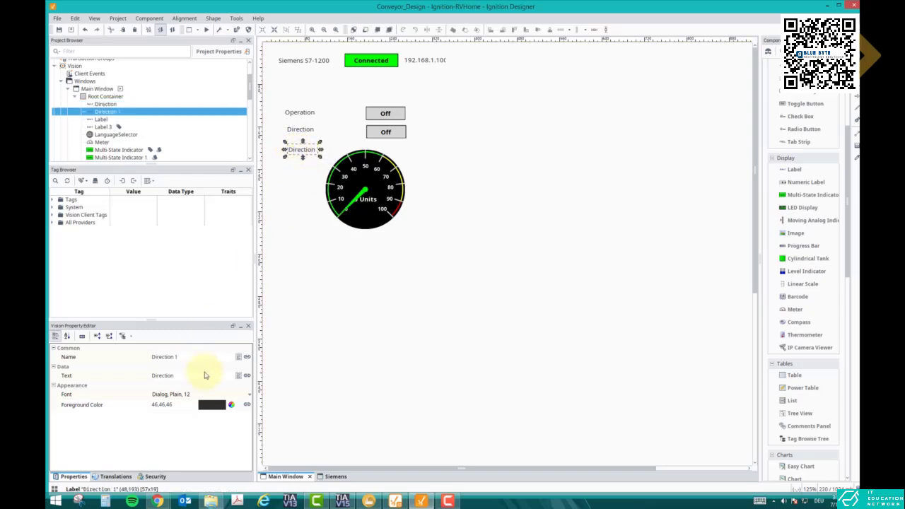
# Set both the text and the name of the copied label to Speed.
pyautogui.click(179, 378)
pyautogui.write('Speed')
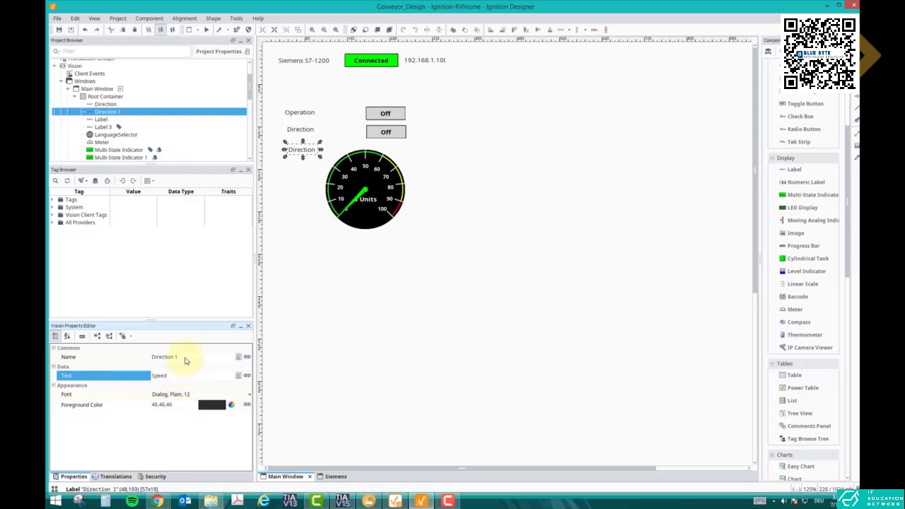
pyautogui.click(186, 360)
pyautogui.write('Speed')
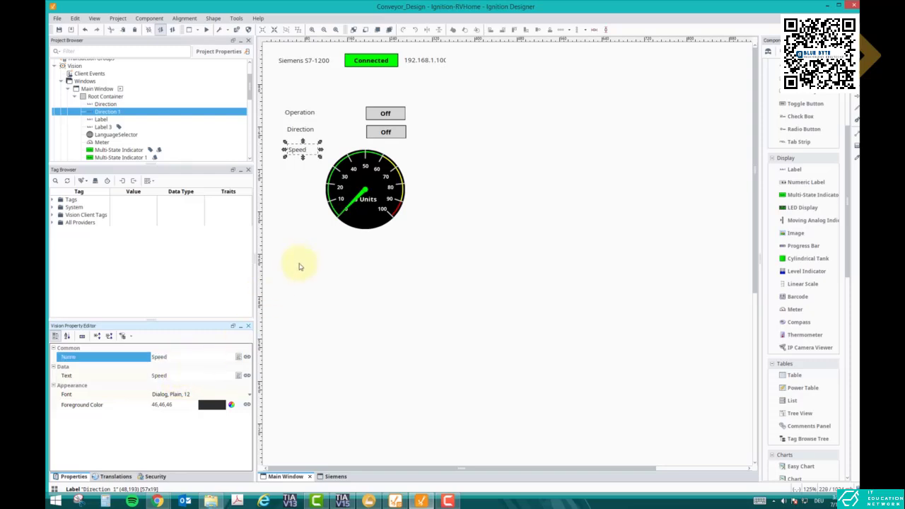
pyautogui.click(301, 152)
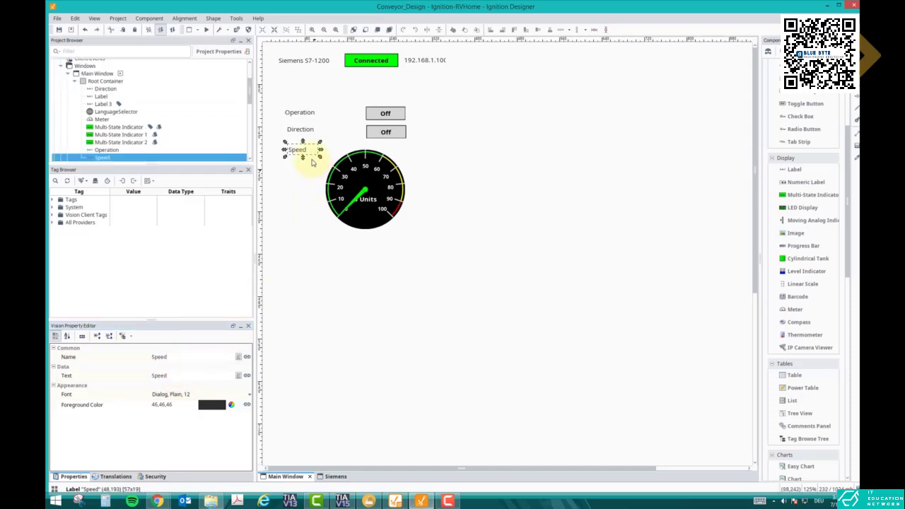
# Check the conveyor's speed values in TIA Portal's Conveyor_DB and set the Speed label's text in Ignition Designer to Speed in %.
pyautogui.click(341, 501)
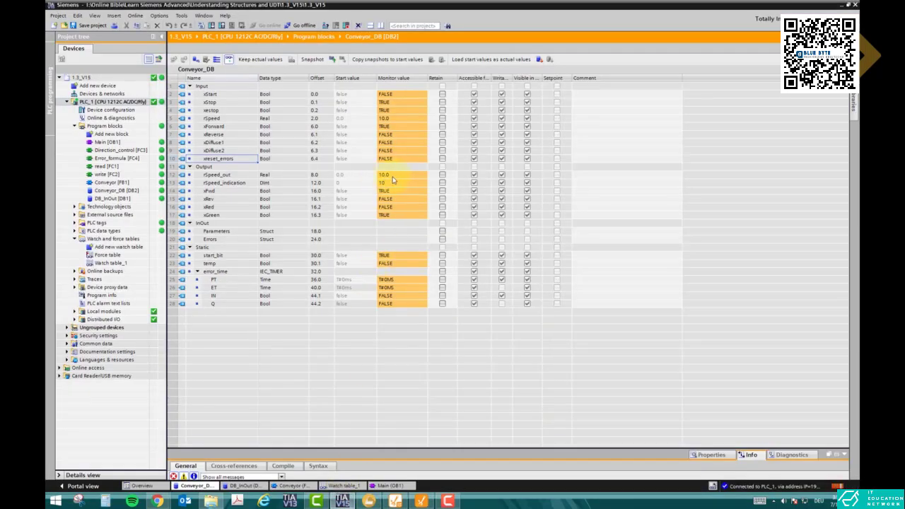
pyautogui.click(341, 501)
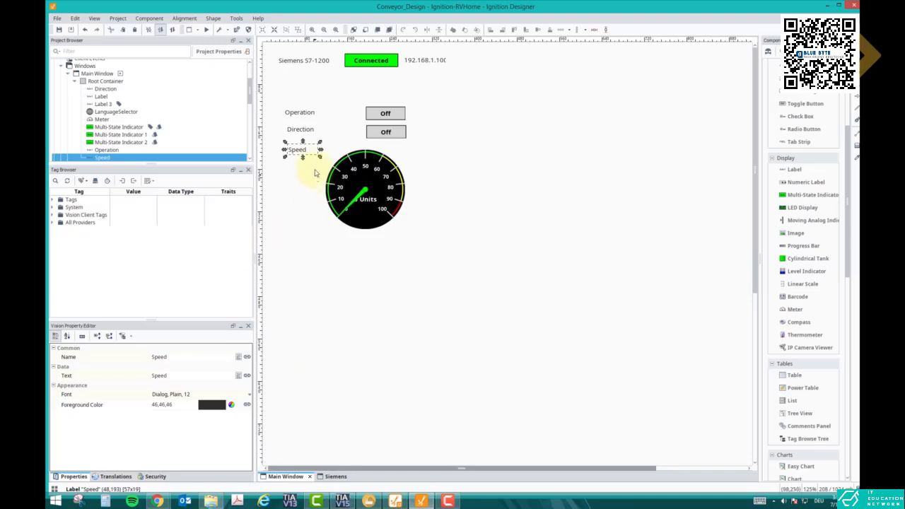
pyautogui.click(187, 379)
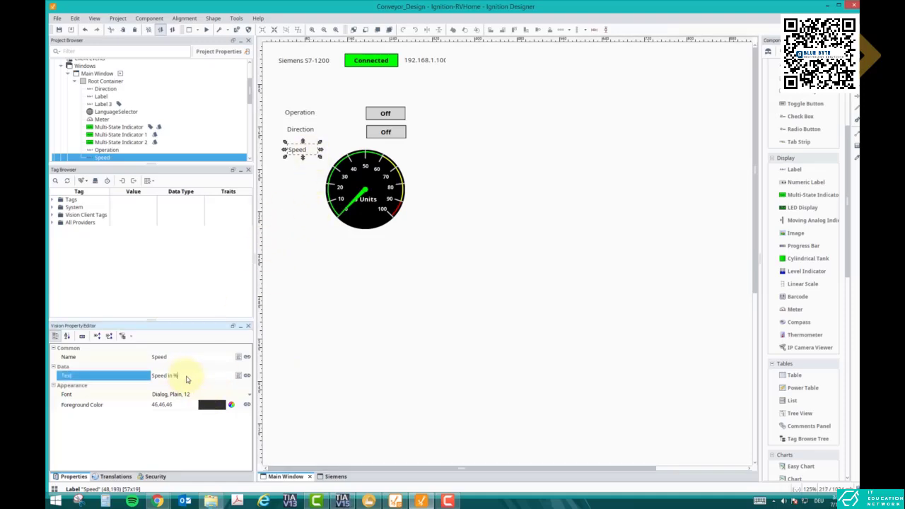
pyautogui.click(280, 211)
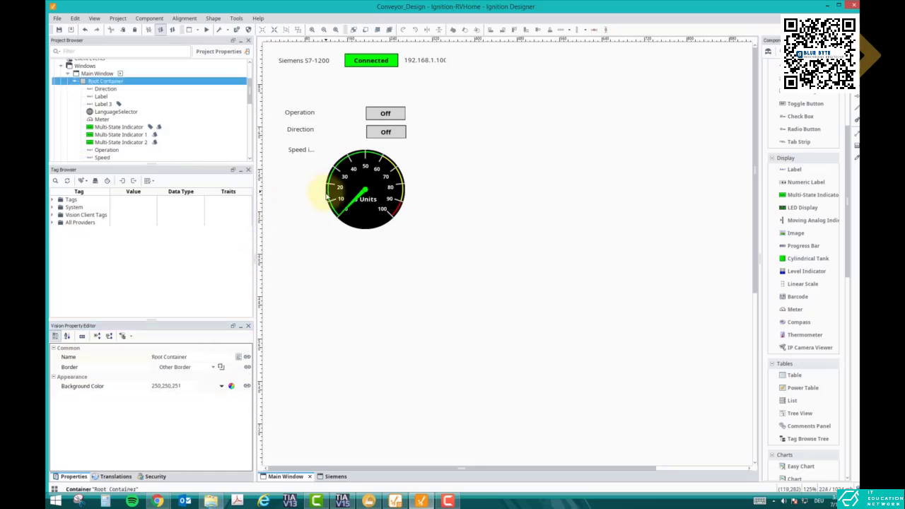
# Widen the Speed label to fit its full text and move the meter slightly right, clear of the label.
pyautogui.click(302, 151)
pyautogui.moveTo(319, 150); pyautogui.dragTo(327, 151)
pyautogui.click(352, 177)
pyautogui.click(456, 190)
pyautogui.moveTo(385, 198); pyautogui.dragTo(394, 199)
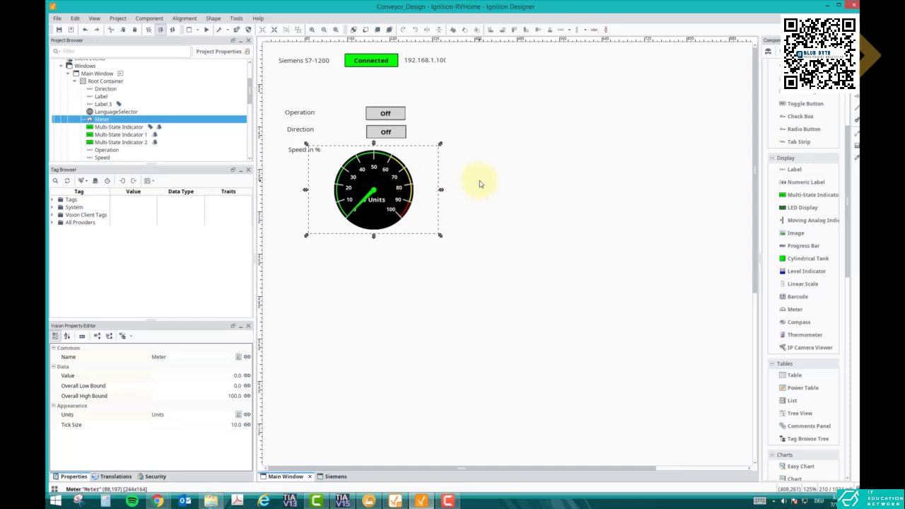
pyautogui.click(483, 181)
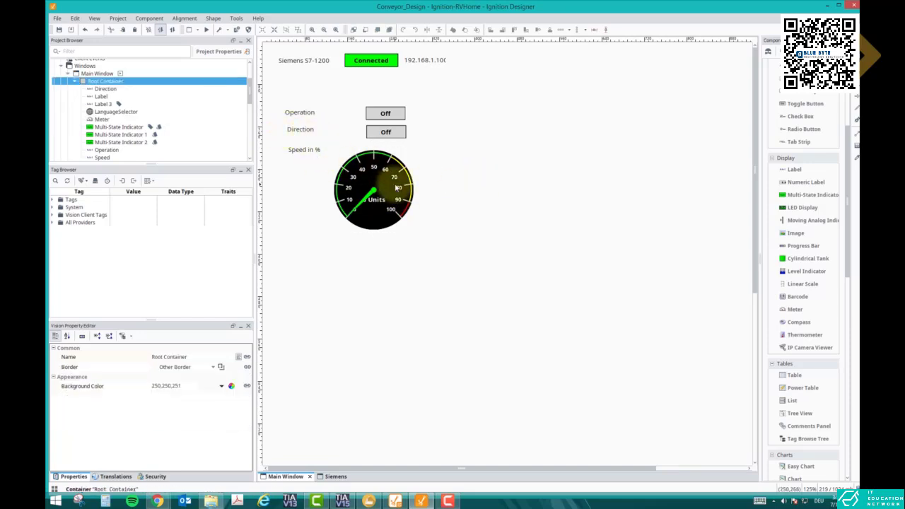
pyautogui.click(385, 182)
pyautogui.click(463, 245)
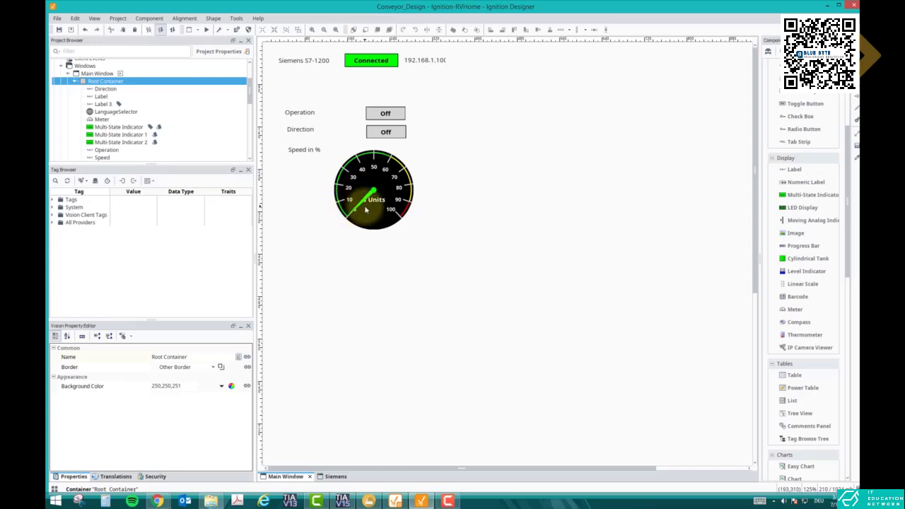
# Switch to Factory I/O and examine the running roller conveyor, its control panel and its sensors.
pyautogui.click(395, 501)
pyautogui.scroll(3, 542, 299)
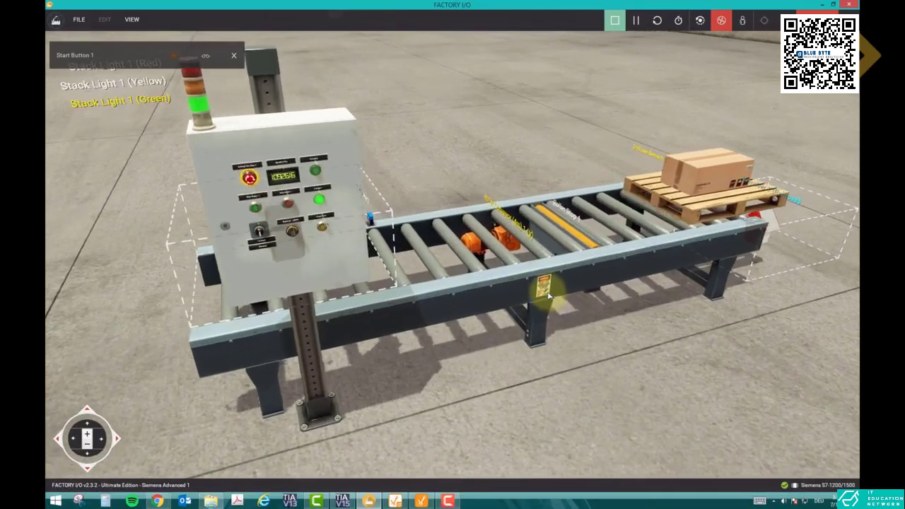
pyautogui.scroll(3, 548, 297)
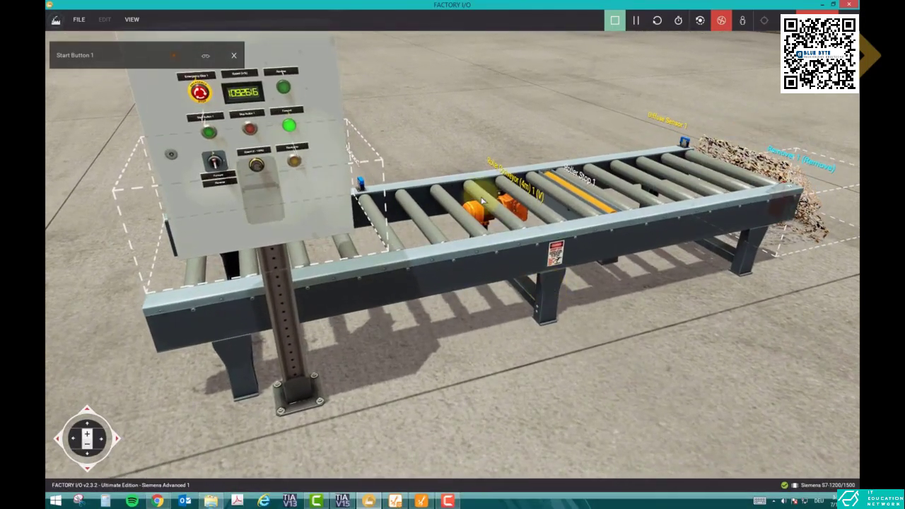
pyautogui.scroll(-2, 508, 200)
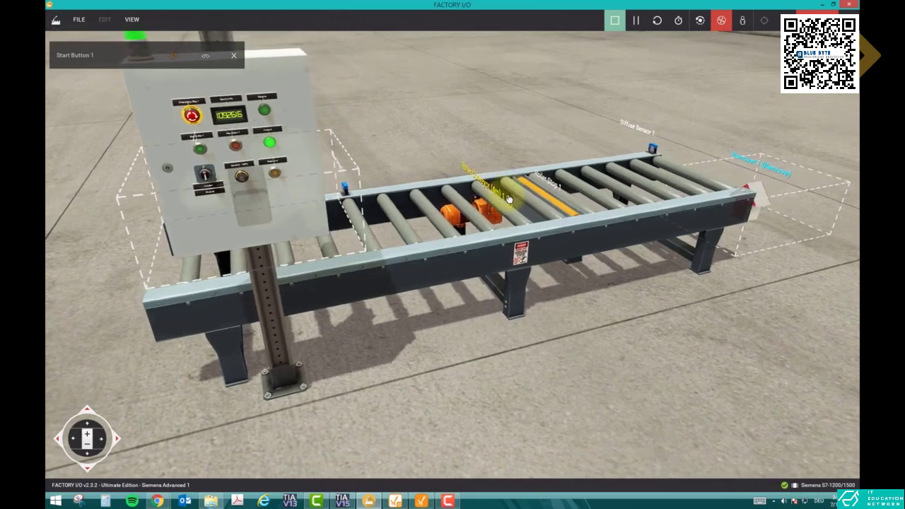
pyautogui.scroll(-5, 508, 200)
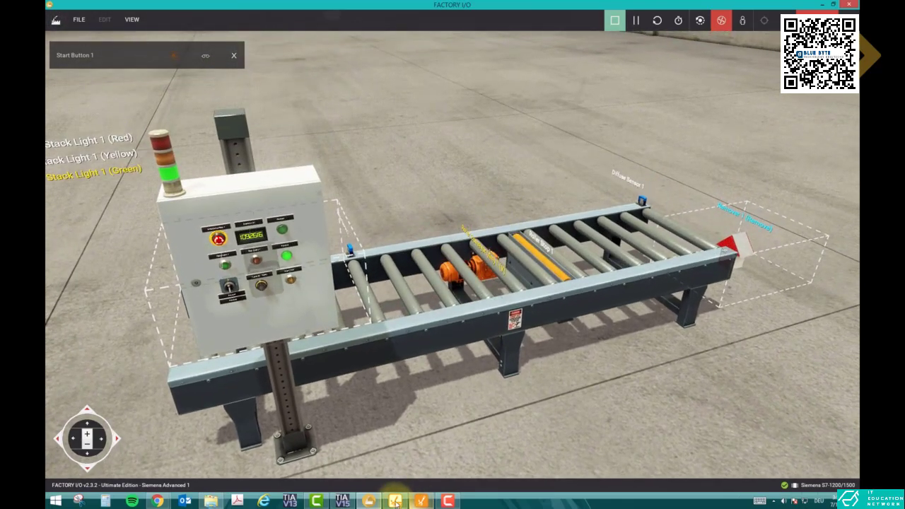
# Return to Ignition Designer, align the Direction and Speed labels with the Operation label, and slightly widen the Operation indicator.
pyautogui.click(414, 500)
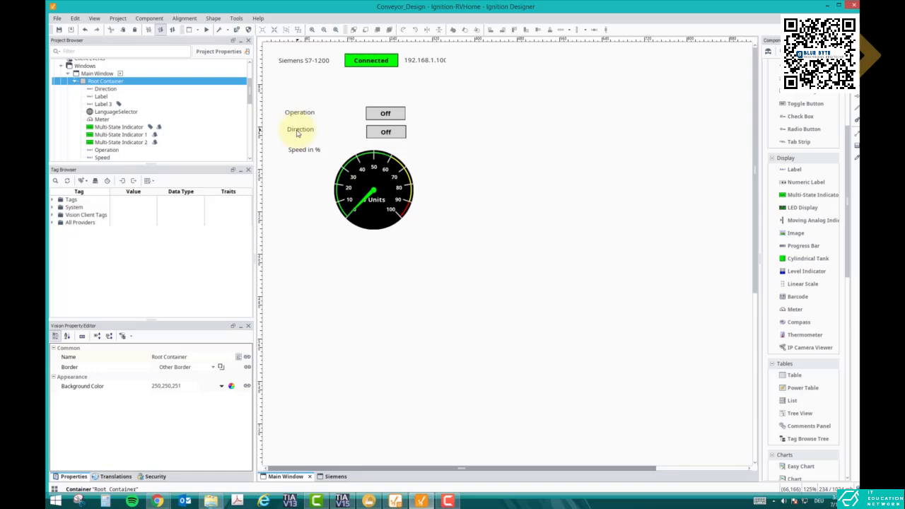
pyautogui.moveTo(298, 134)
pyautogui.mouseDown()
pyautogui.moveTo(296, 156)
pyautogui.moveTo(297, 138)
pyautogui.mouseUp()
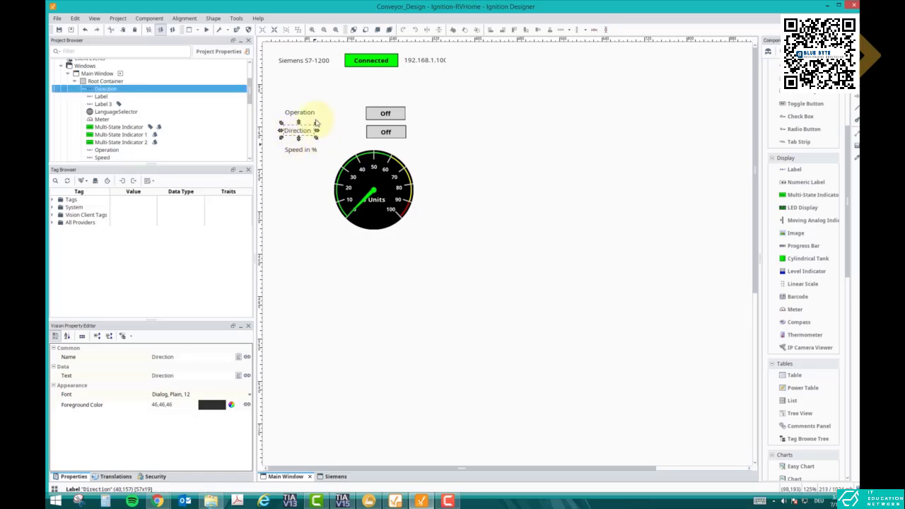
pyautogui.click(396, 116)
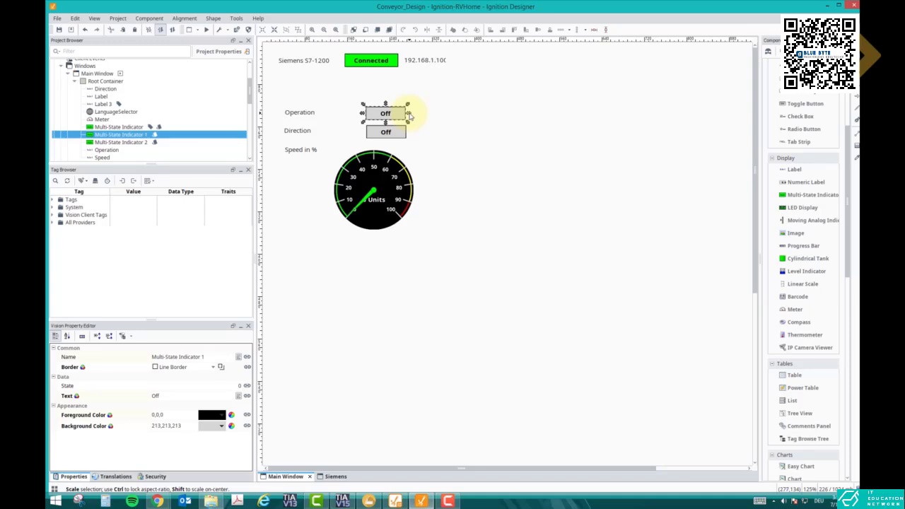
pyautogui.moveTo(408, 114); pyautogui.dragTo(411, 115)
pyautogui.click(413, 125)
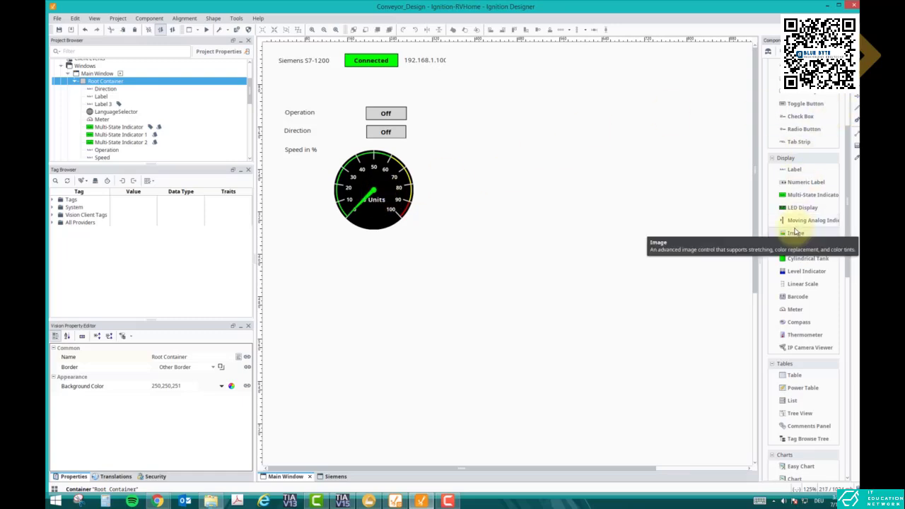
# Duplicate the Speed in % label and place the copy to the right of the Operation indicator.
pyautogui.click(313, 150)
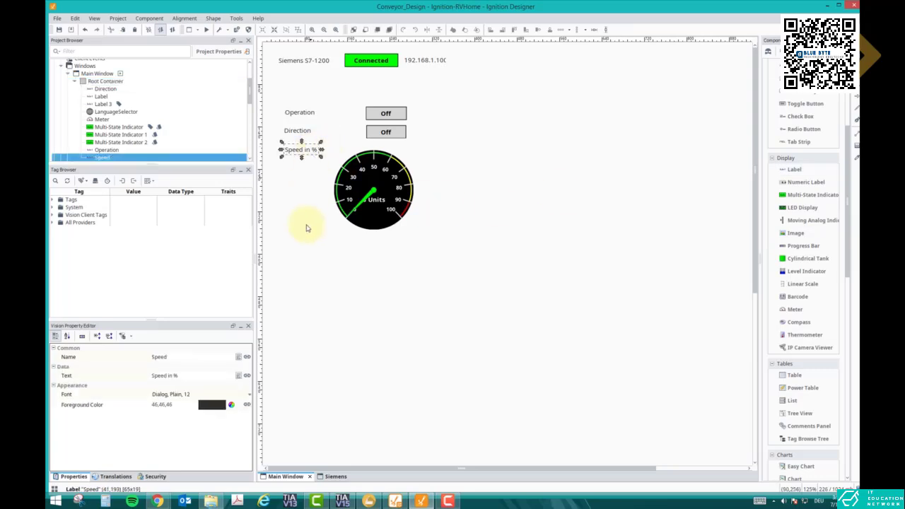
pyautogui.hotkey('ctrl', 'v')
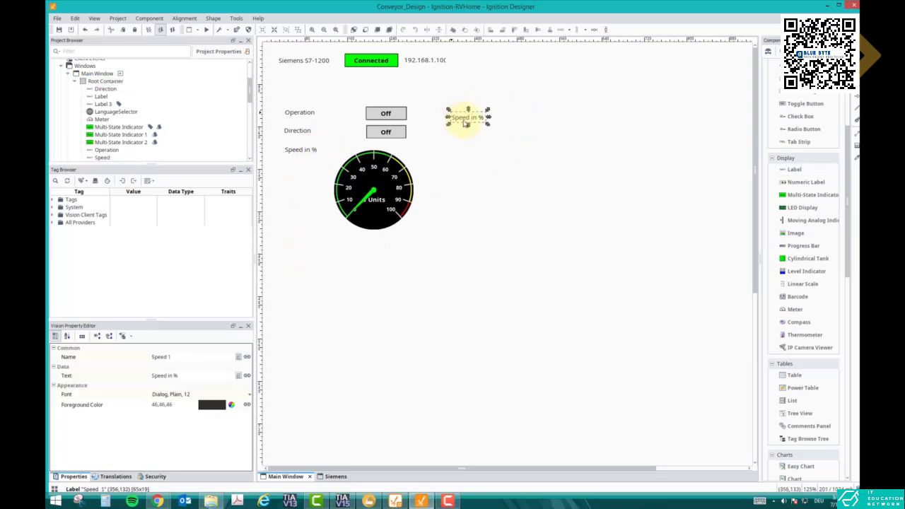
pyautogui.moveTo(466, 123); pyautogui.dragTo(455, 117)
# Set the copied label's text and name to Analytics and move it further right from the Operation indicator.
pyautogui.click(182, 378)
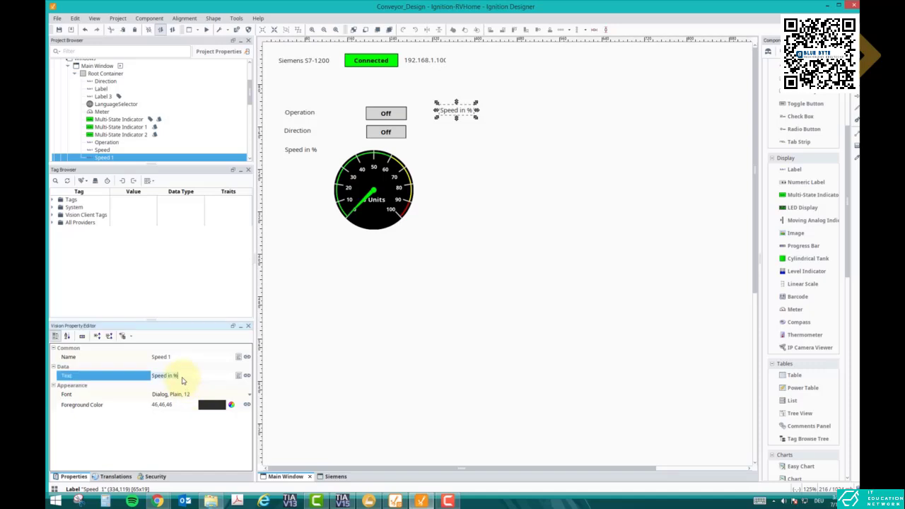
pyautogui.write('Ar')
pyautogui.write('alytics')
pyautogui.click(178, 359)
pyautogui.press('Return')
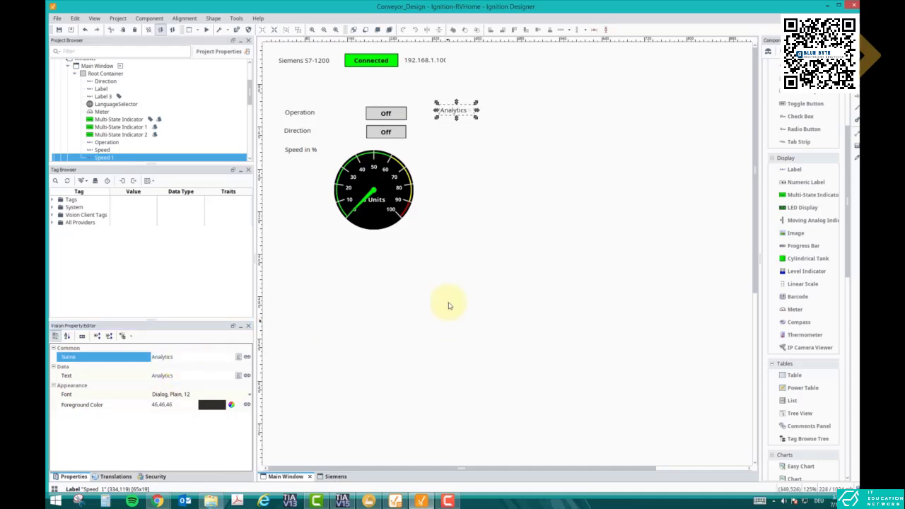
pyautogui.moveTo(461, 111); pyautogui.dragTo(504, 116)
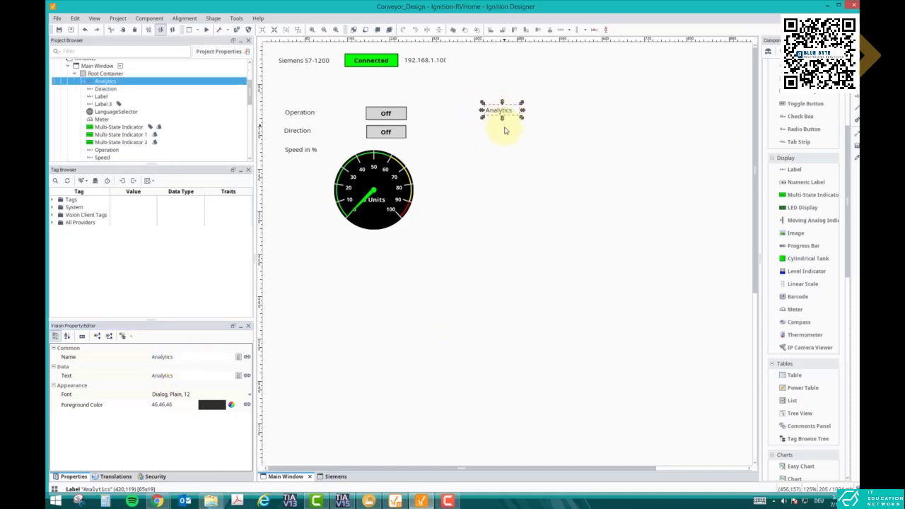
pyautogui.click(504, 121)
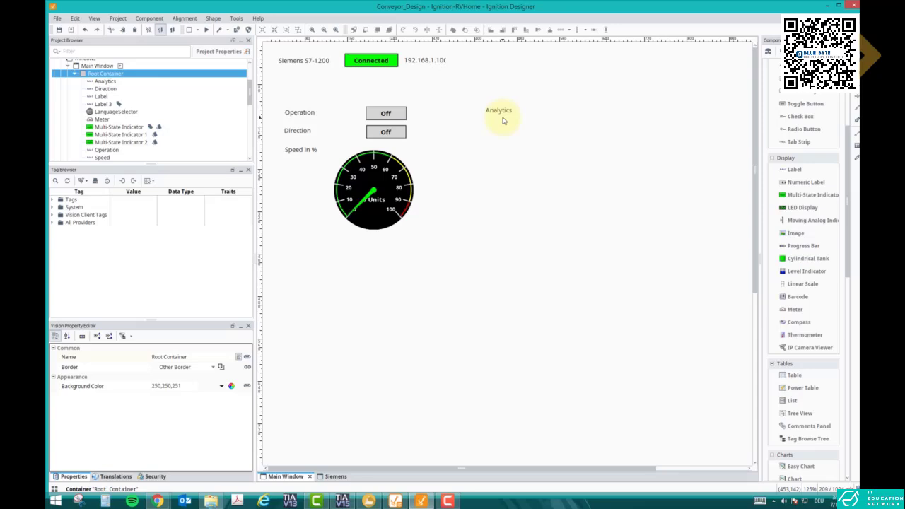
# Duplicate the Analytics label and align the copy directly below it, level with the Direction row.
pyautogui.click(509, 114)
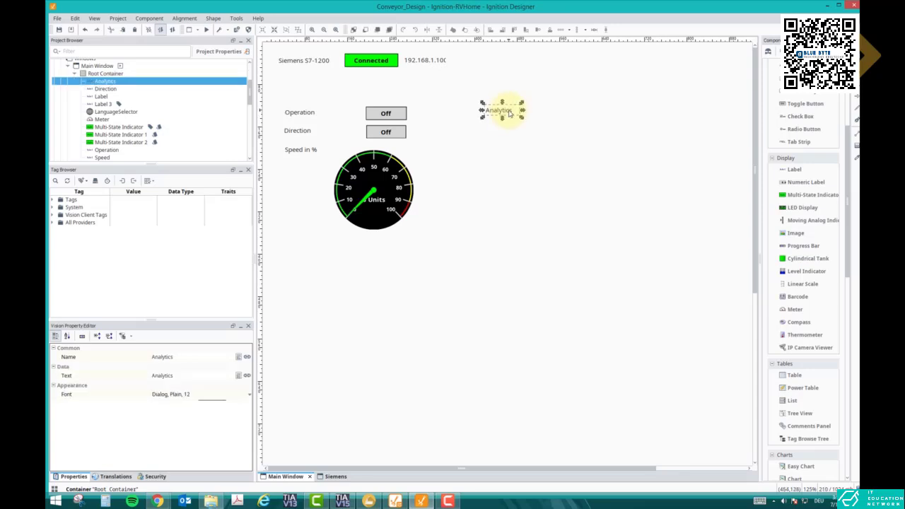
pyautogui.hotkey('ctrl', 'v')
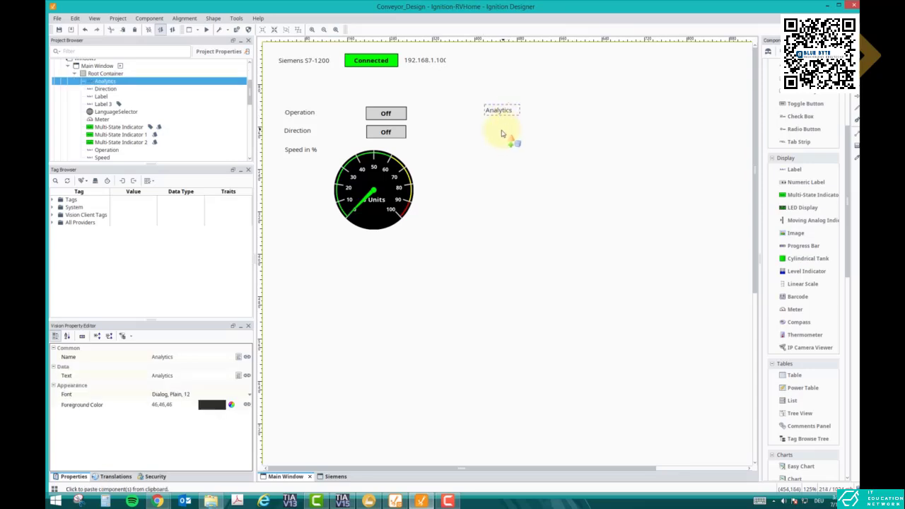
pyautogui.click(502, 130)
pyautogui.moveTo(505, 132); pyautogui.dragTo(490, 131)
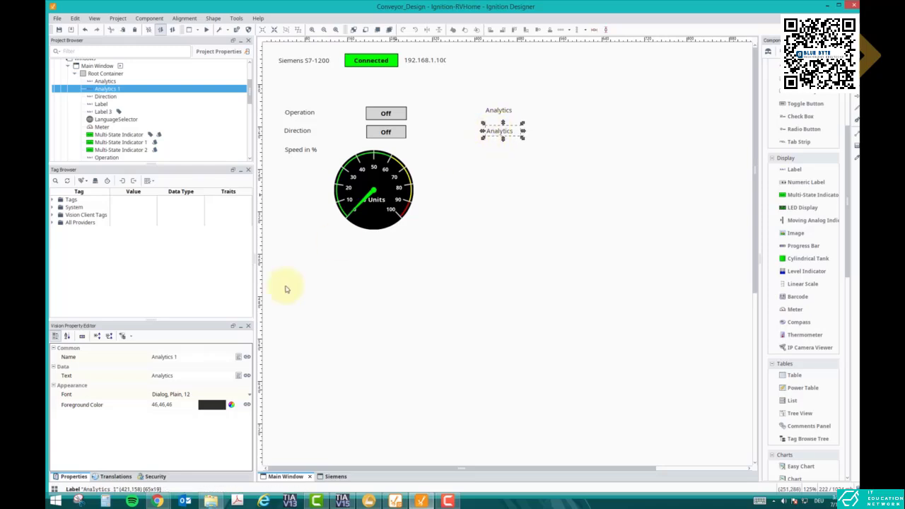
# Set the text and name of the duplicated Analytics label to Speed and move it closer beneath the original Analytics label.
pyautogui.click(177, 379)
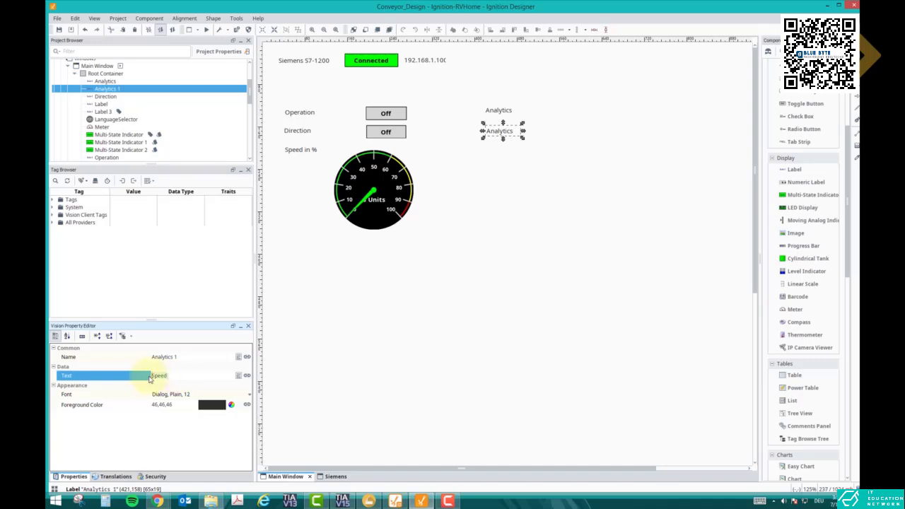
pyautogui.click(181, 358)
pyautogui.write('Speed')
pyautogui.press('Return')
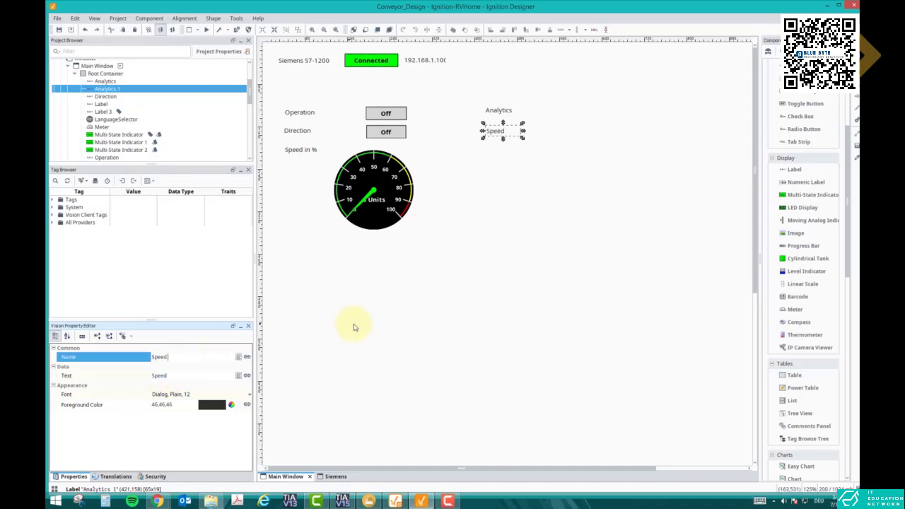
pyautogui.moveTo(495, 135); pyautogui.dragTo(494, 127)
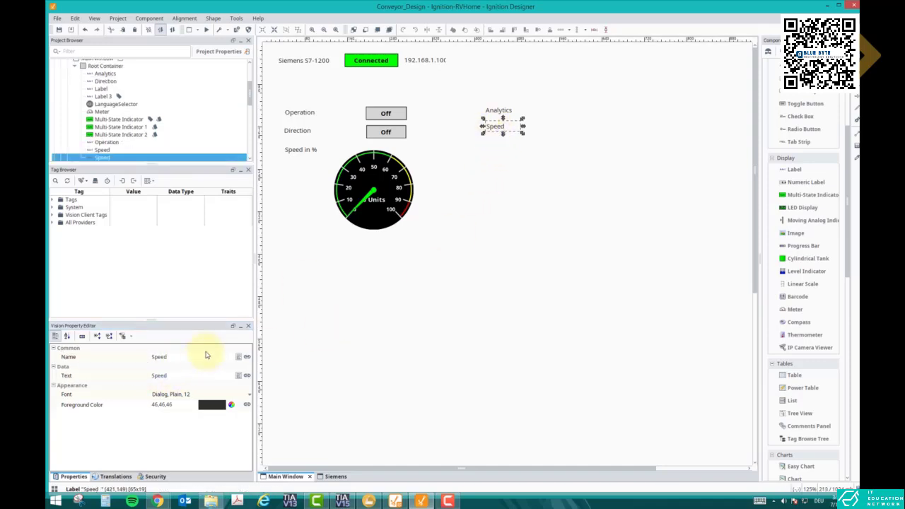
# Set the text and name of the label beneath Analytics to Speed on Conveyor.
pyautogui.click(178, 378)
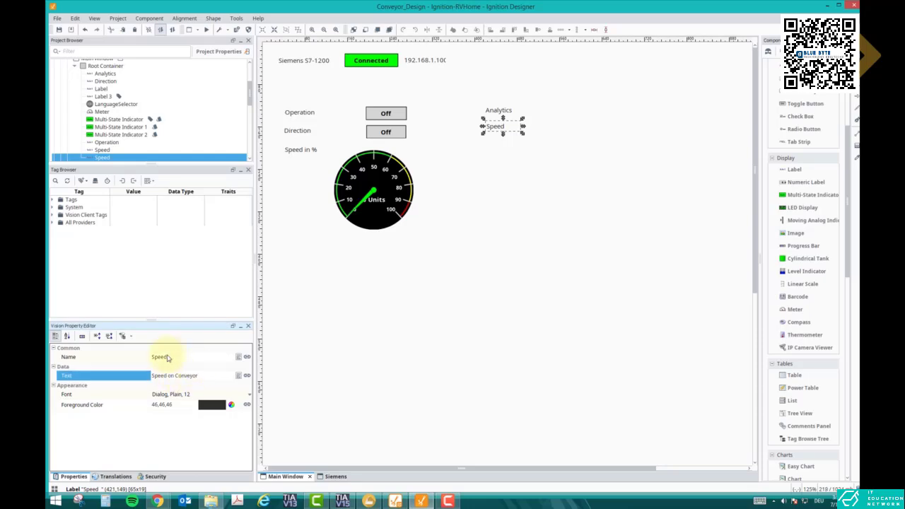
pyautogui.moveTo(200, 378); pyautogui.dragTo(174, 379)
pyautogui.click(170, 358)
pyautogui.write('on Conveyor')
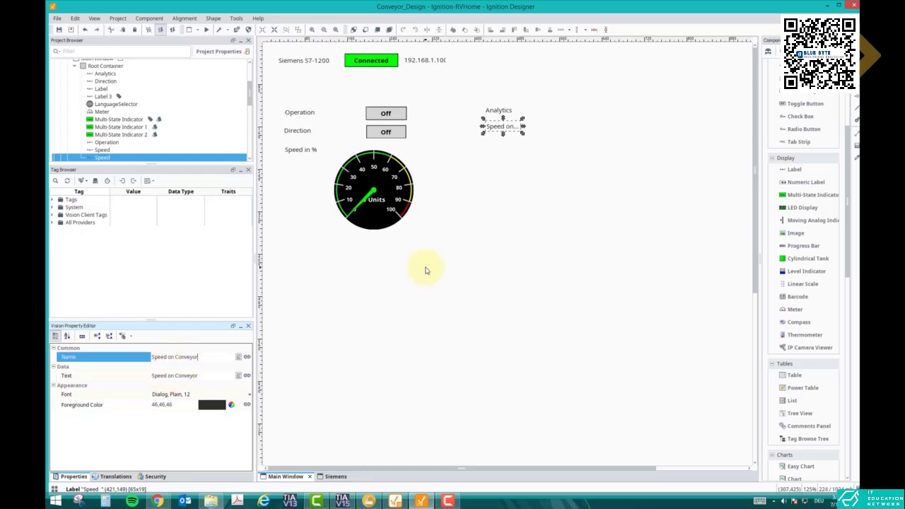
pyautogui.press('Return')
# Widen the Speed on Conveyor label to about 114 px to fit its text and move it directly under the Analytics label.
pyautogui.moveTo(524, 126); pyautogui.dragTo(557, 123)
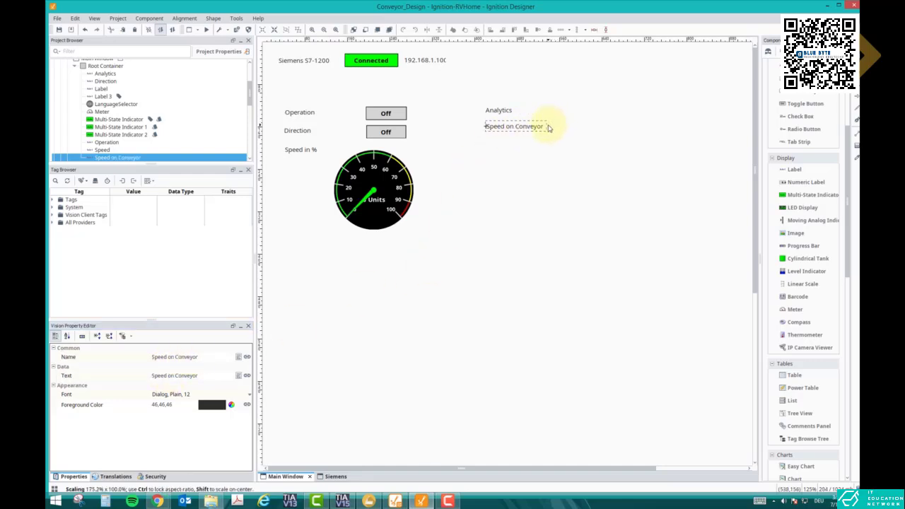
pyautogui.click(569, 131)
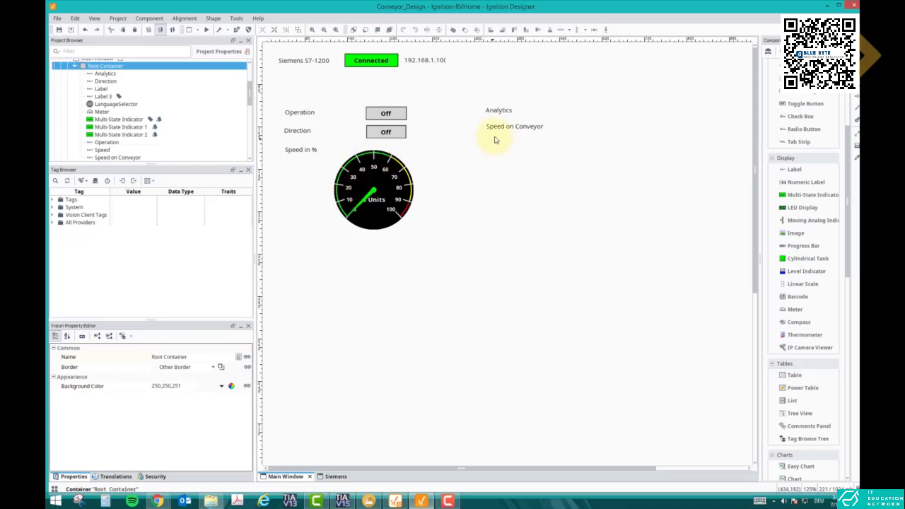
pyautogui.moveTo(498, 130); pyautogui.dragTo(496, 125)
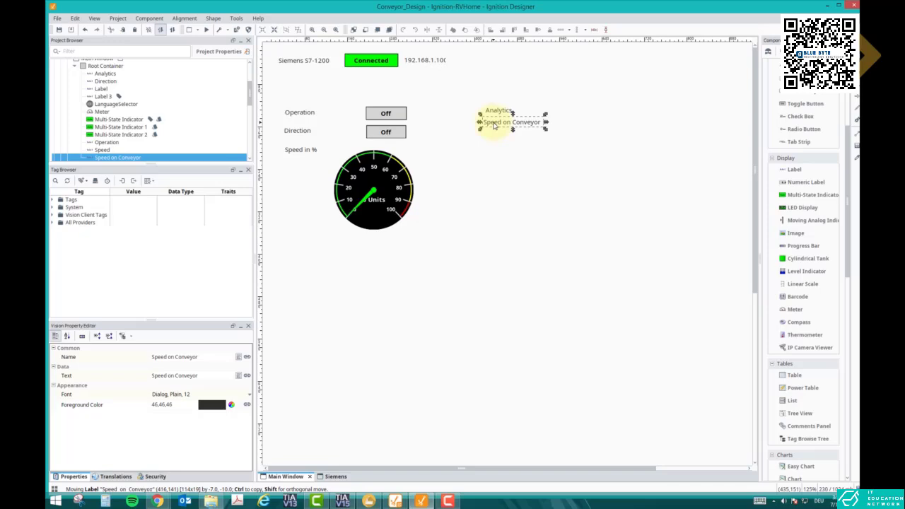
pyautogui.click(516, 146)
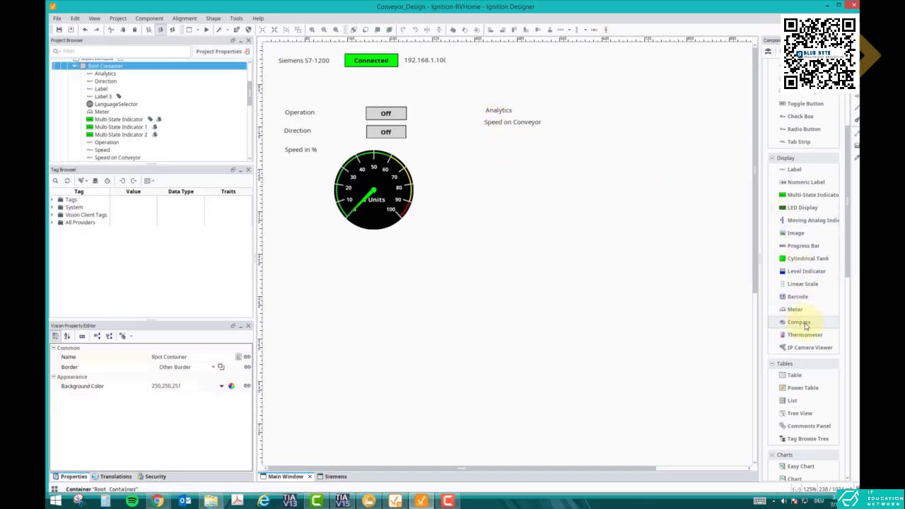
# Add an Easy Chart below the Speed on Conveyor label and widen it to about 552 px.
pyautogui.scroll(-3, 806, 325)
pyautogui.moveTo(799, 358); pyautogui.dragTo(486, 171)
pyautogui.rightClick(552, 186)
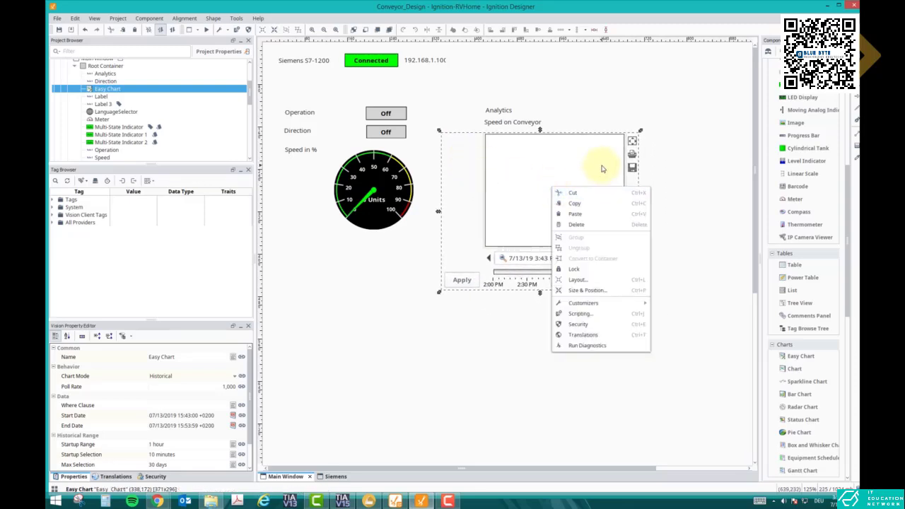
pyautogui.click(603, 168)
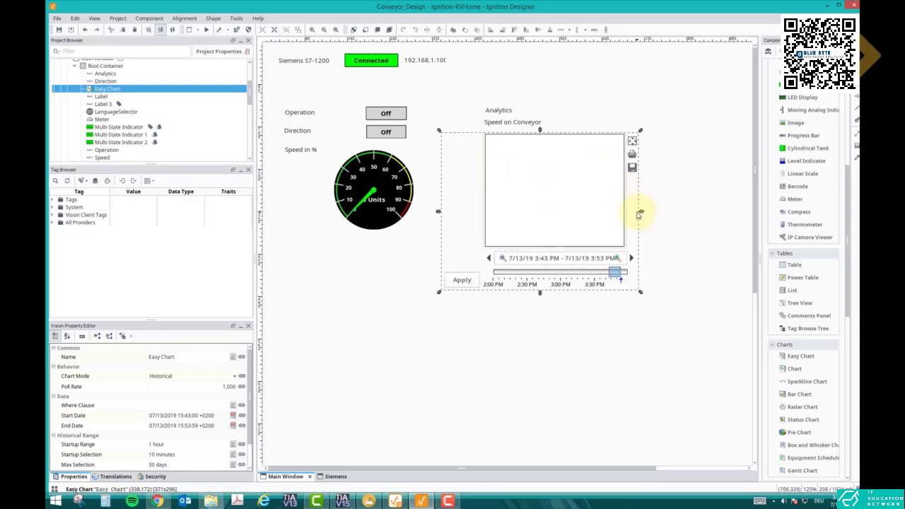
pyautogui.moveTo(642, 213); pyautogui.dragTo(736, 212)
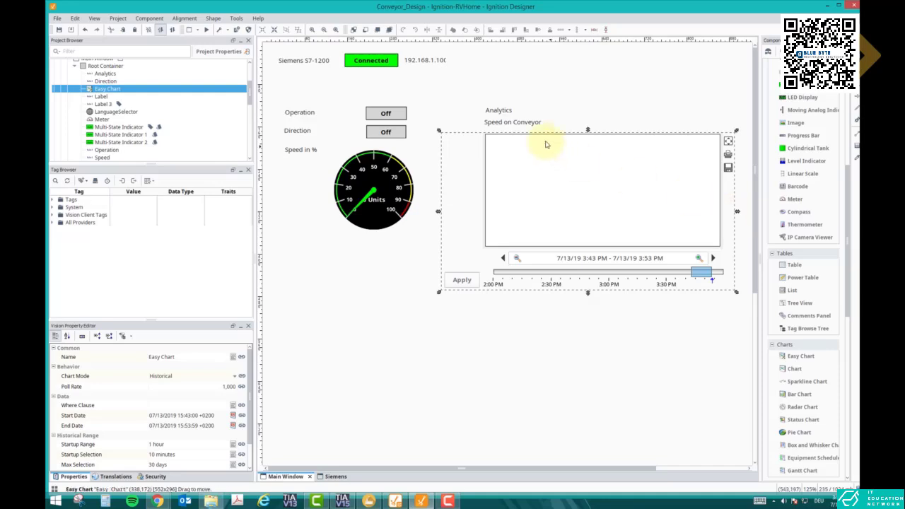
# Set the label text above the Easy Chart to "Speed on Conveyor (Lowest, Average & Maximum)" and widen the label to fit.
pyautogui.click(502, 124)
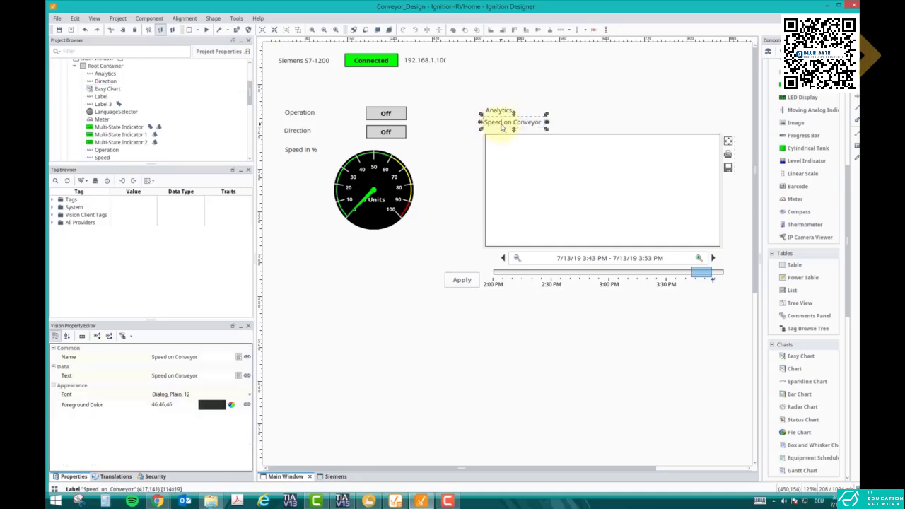
pyautogui.click(201, 379)
pyautogui.click(205, 380)
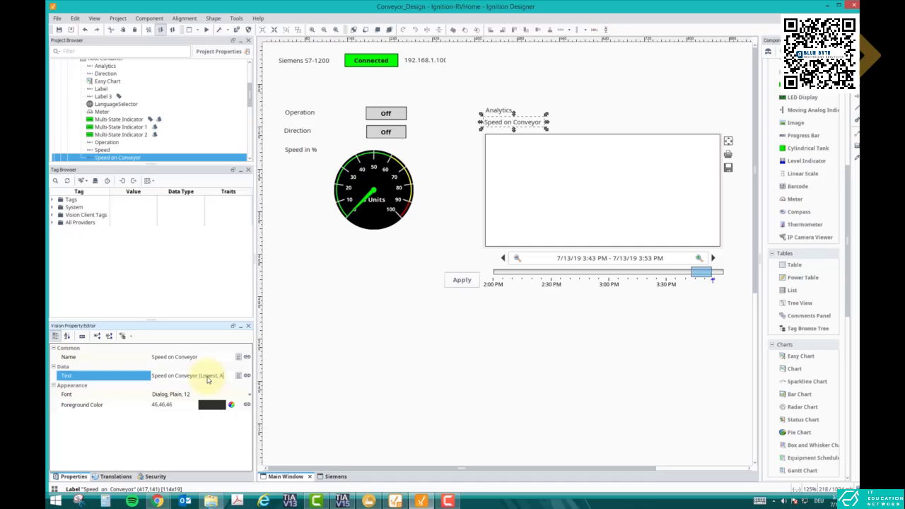
pyautogui.write('(Lowest, Average & Maximum)')
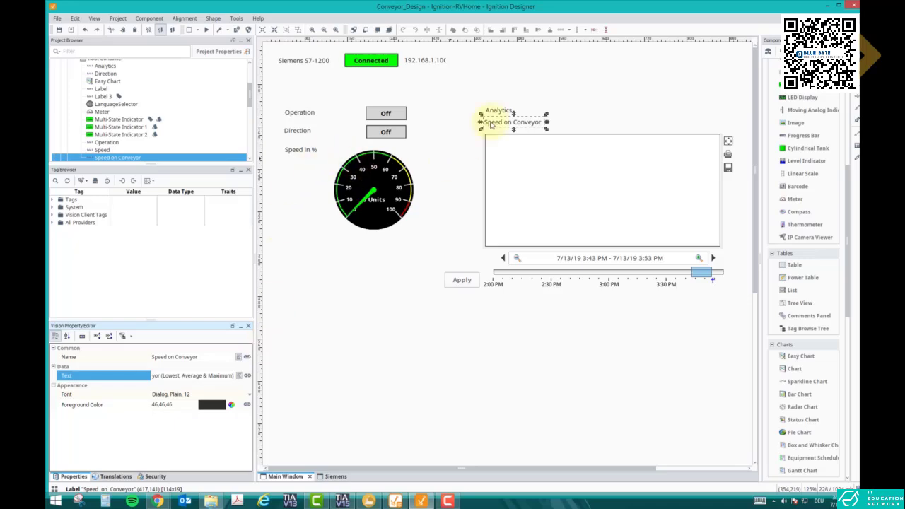
pyautogui.click(543, 109)
pyautogui.click(539, 123)
pyautogui.moveTo(550, 125); pyautogui.dragTo(641, 130)
pyautogui.click(499, 105)
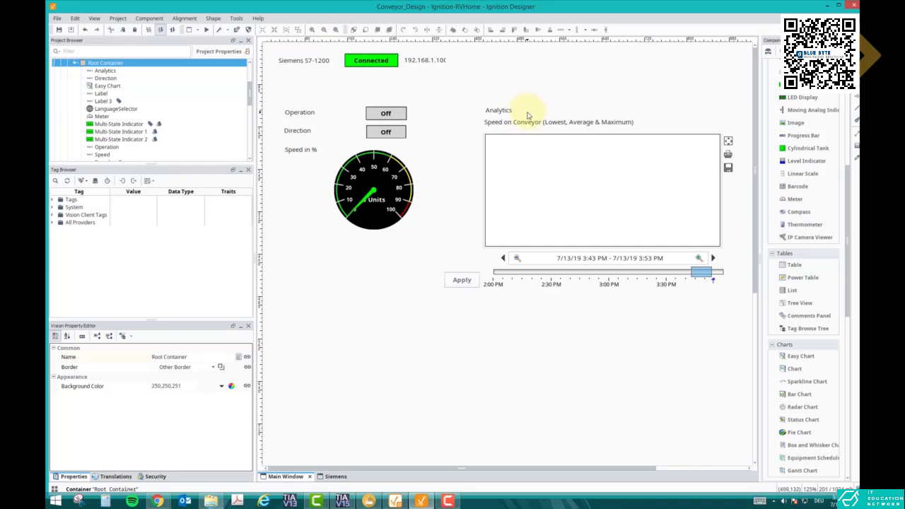
# Switch to Factory I/O to examine the conveyor's control panel, and check the monitored Conveyor_DB values in TIA Portal.
pyautogui.click(368, 502)
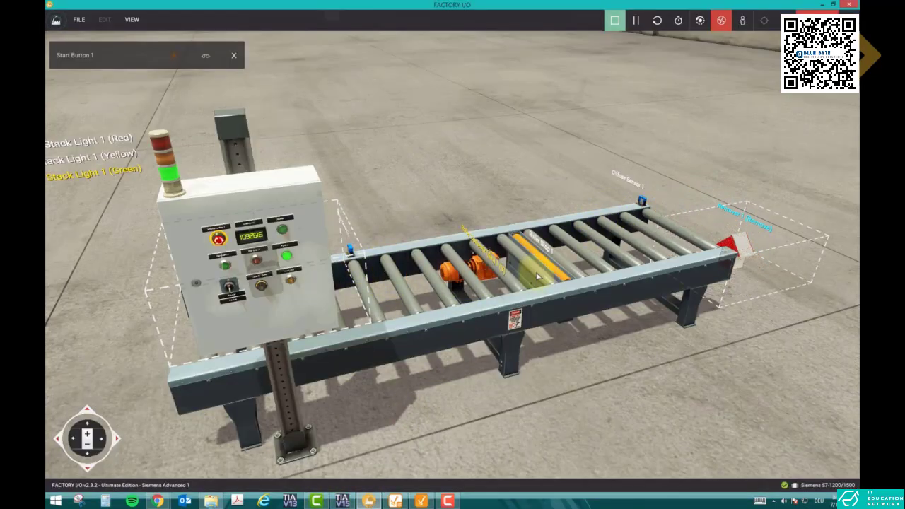
pyautogui.click(264, 290)
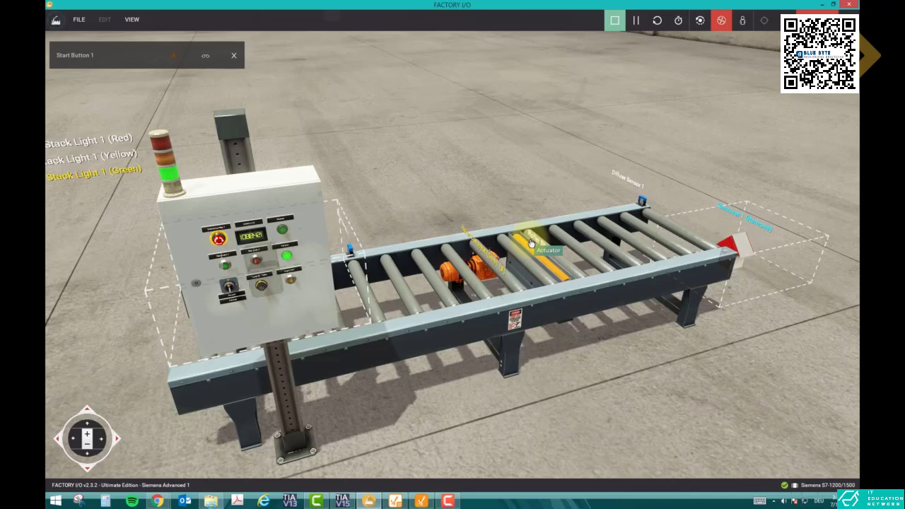
pyautogui.click(343, 500)
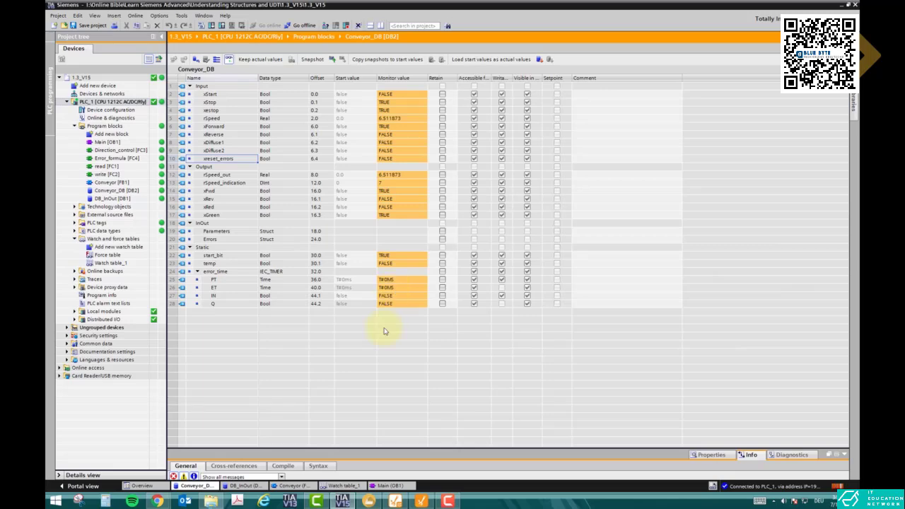
pyautogui.click(343, 501)
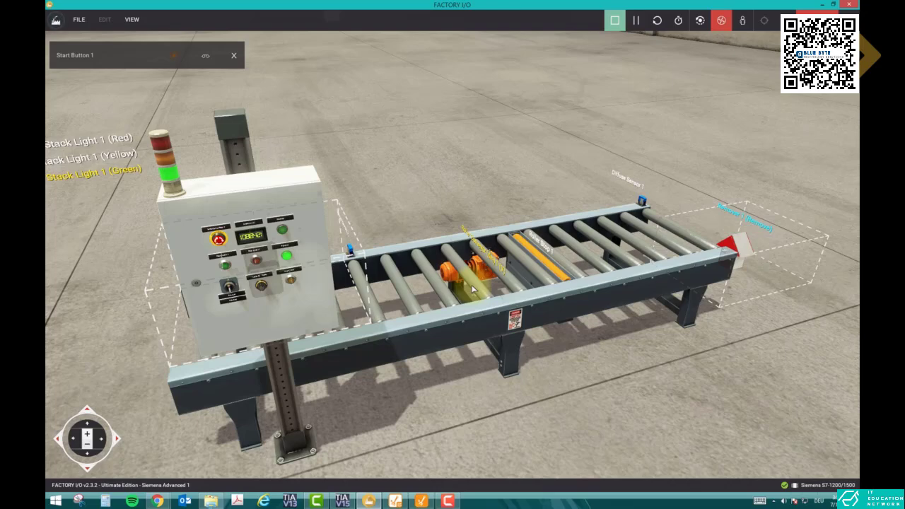
# Return to Ignition Designer, add a Bar Chart below the Easy Chart, resize it to about 482 x 249 px, and move it fully into view.
pyautogui.click(422, 501)
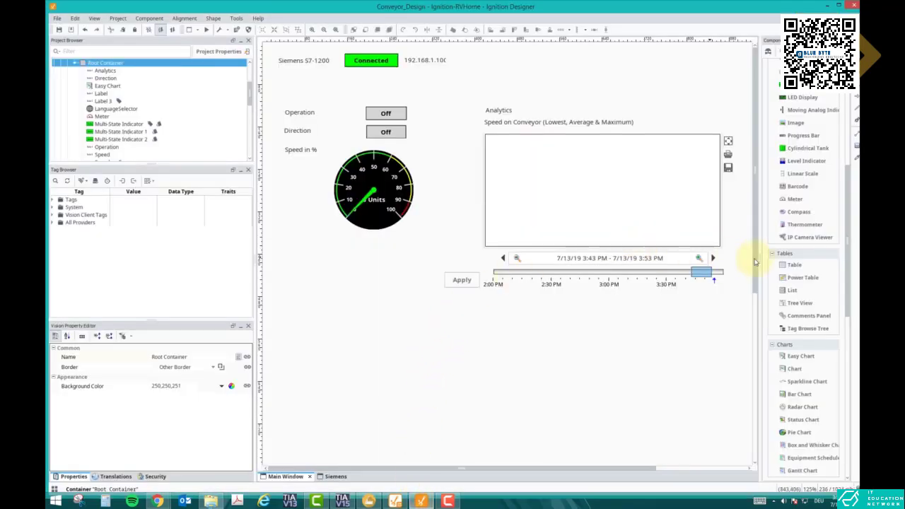
pyautogui.scroll(-1, 804, 368)
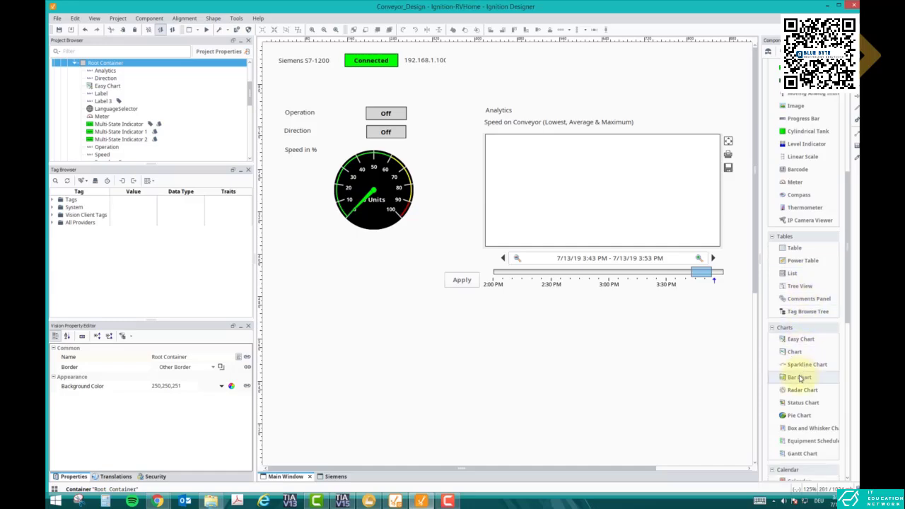
pyautogui.moveTo(802, 377); pyautogui.dragTo(509, 328)
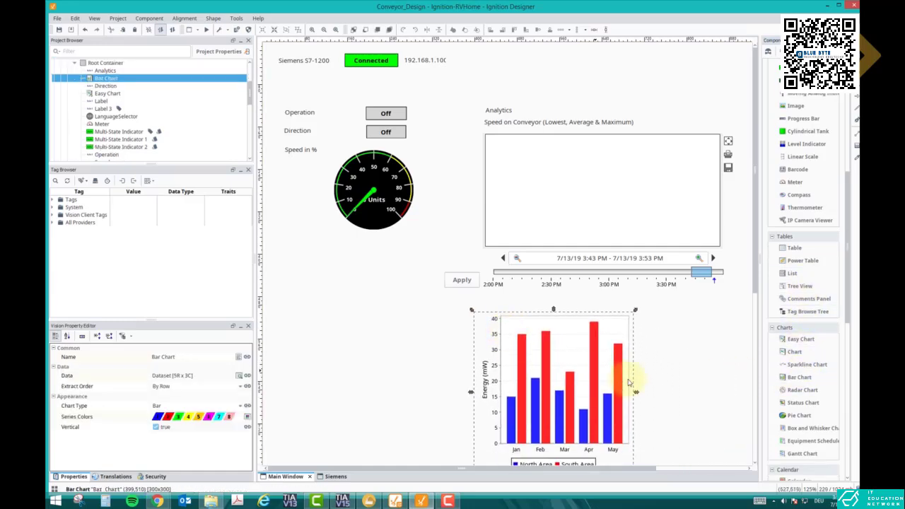
pyautogui.moveTo(638, 394); pyautogui.dragTo(730, 396)
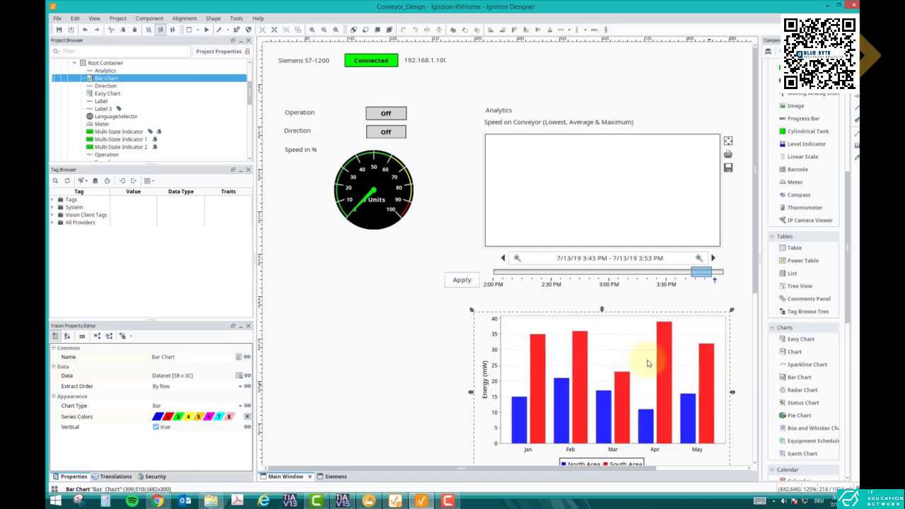
pyautogui.moveTo(603, 313); pyautogui.dragTo(612, 338)
pyautogui.moveTo(611, 416); pyautogui.dragTo(583, 389)
pyautogui.click(580, 321)
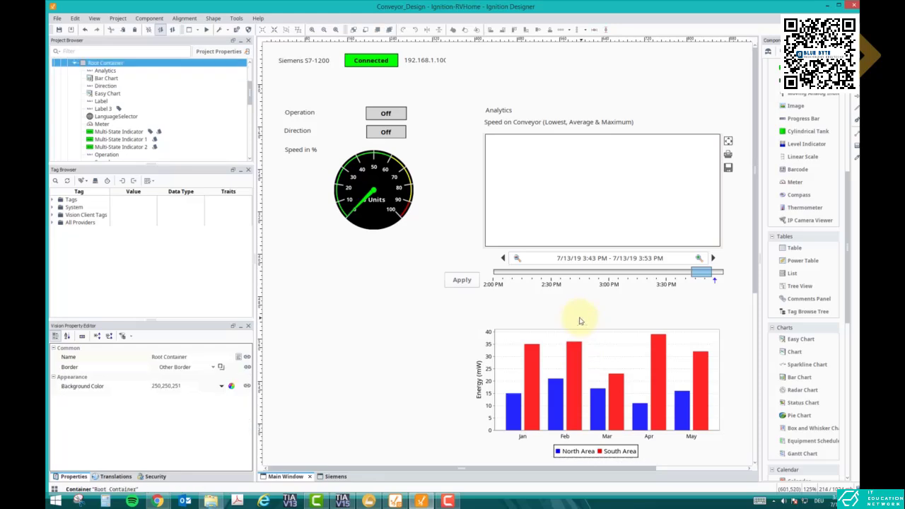
# Duplicate the speed meter and place the copy below the original, beside the bar chart.
pyautogui.click(393, 202)
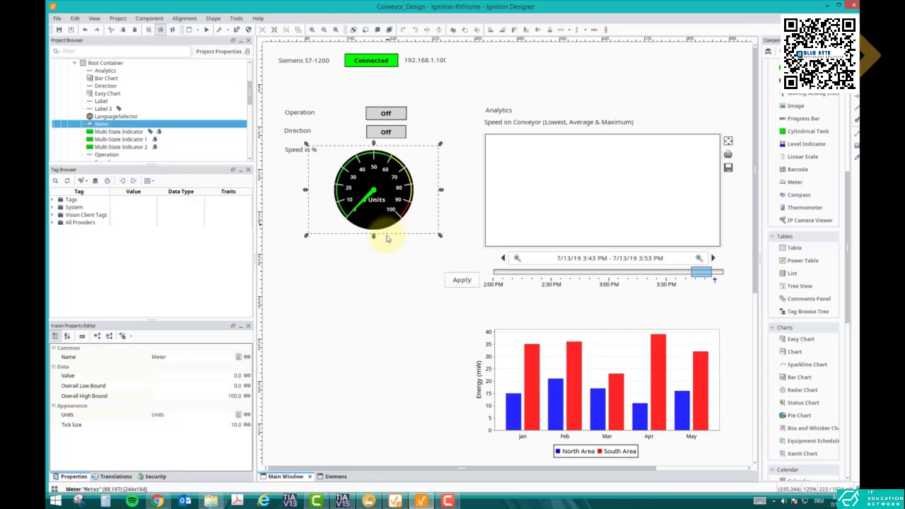
pyautogui.hotkey('ctrl', 'v')
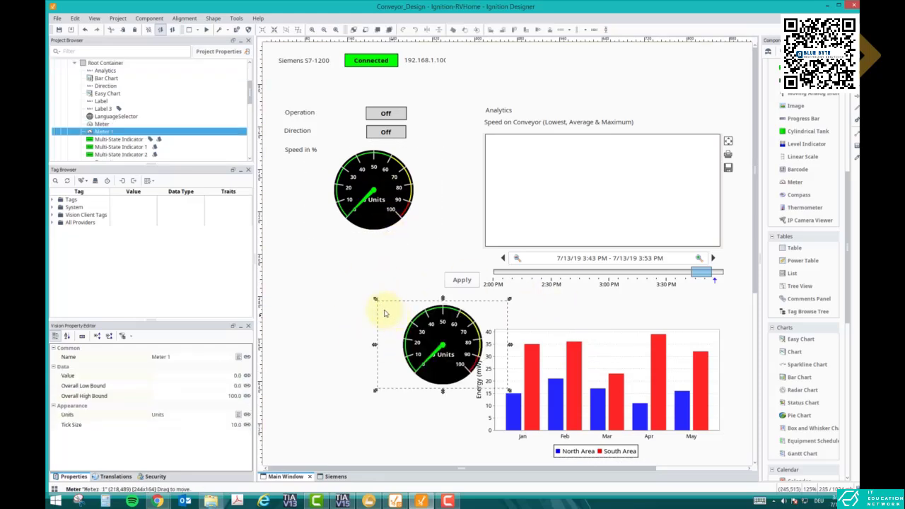
pyautogui.moveTo(385, 313); pyautogui.dragTo(331, 289)
# Duplicate the Speed in % label and place the copy just above the second meter.
pyautogui.click(305, 156)
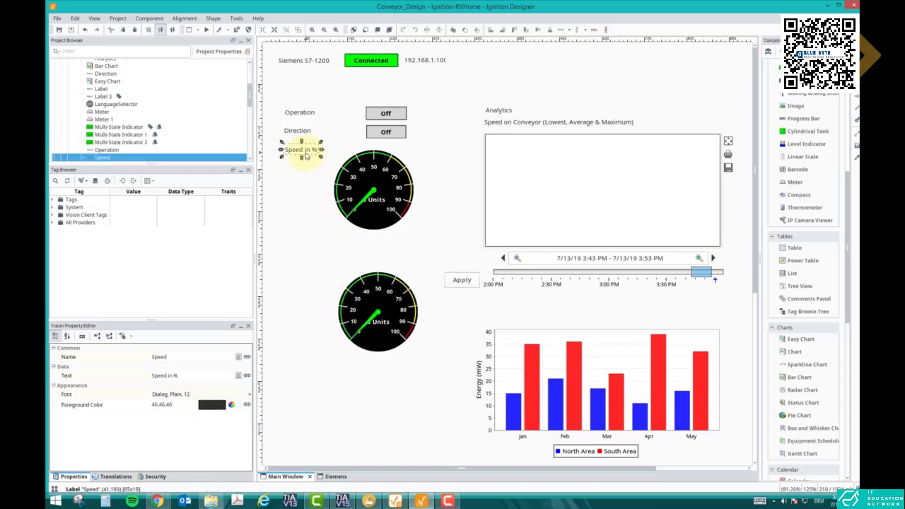
pyautogui.hotkey('ctrl', 'v')
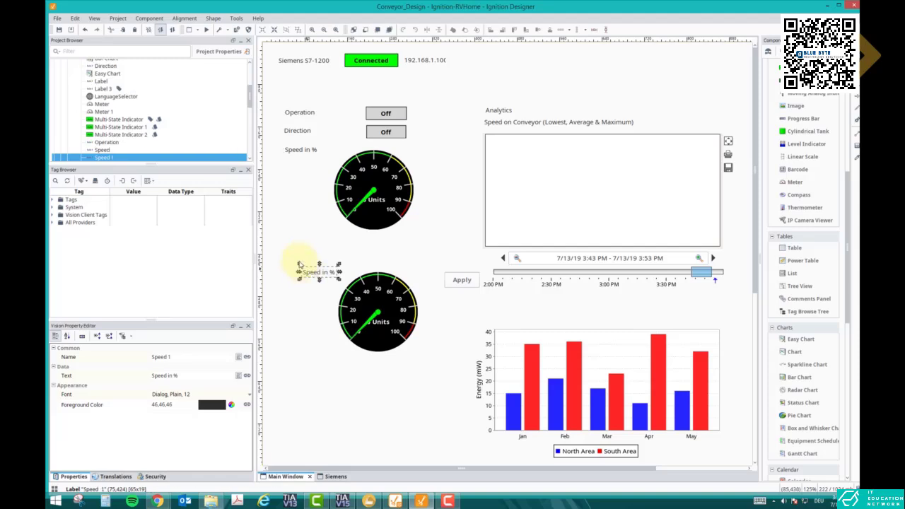
pyautogui.moveTo(310, 271)
pyautogui.mouseDown()
pyautogui.moveTo(301, 255)
pyautogui.moveTo(295, 260)
pyautogui.mouseUp()
# Set the copied label's text to "Travel time of box on conveyor" and its name to "Travel time", widen it, and nudge the second meter down.
pyautogui.click(182, 376)
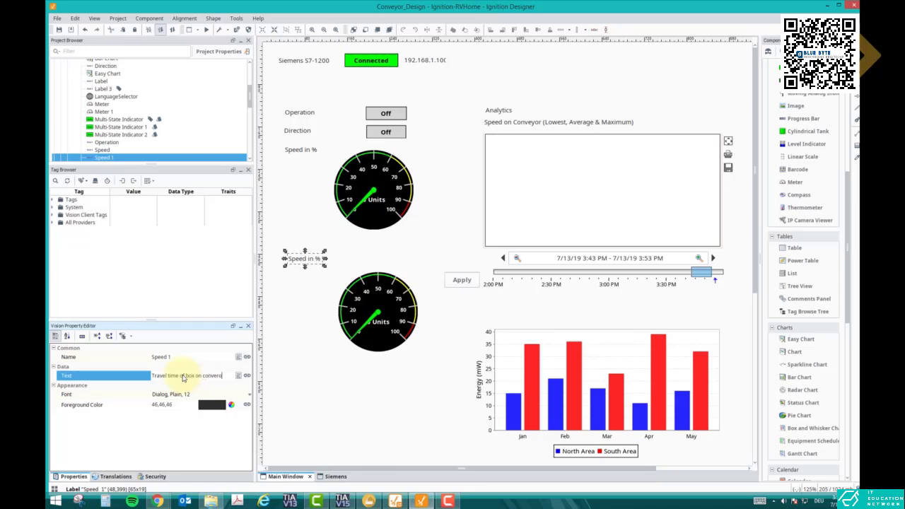
pyautogui.click(170, 358)
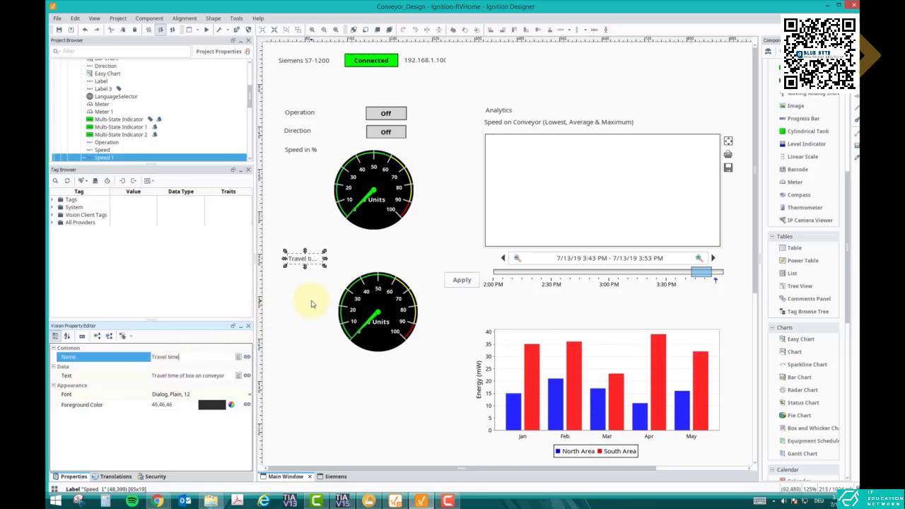
pyautogui.press('Return')
pyautogui.moveTo(325, 259); pyautogui.dragTo(394, 263)
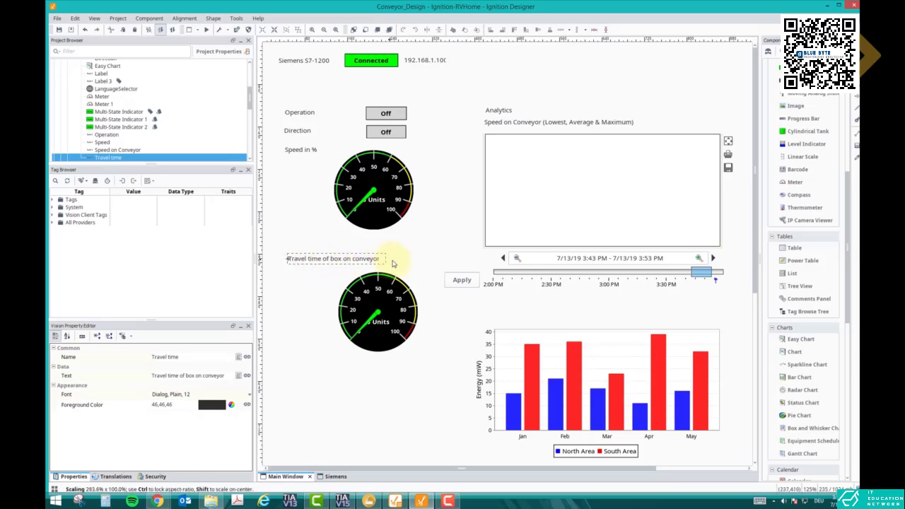
pyautogui.moveTo(379, 311); pyautogui.dragTo(376, 319)
# Nudge the bar chart down, duplicate the Speed on Conveyor label, and align the copy directly above the bar chart.
pyautogui.moveTo(552, 369)
pyautogui.mouseDown()
pyautogui.moveTo(548, 360)
pyautogui.moveTo(549, 375)
pyautogui.mouseUp()
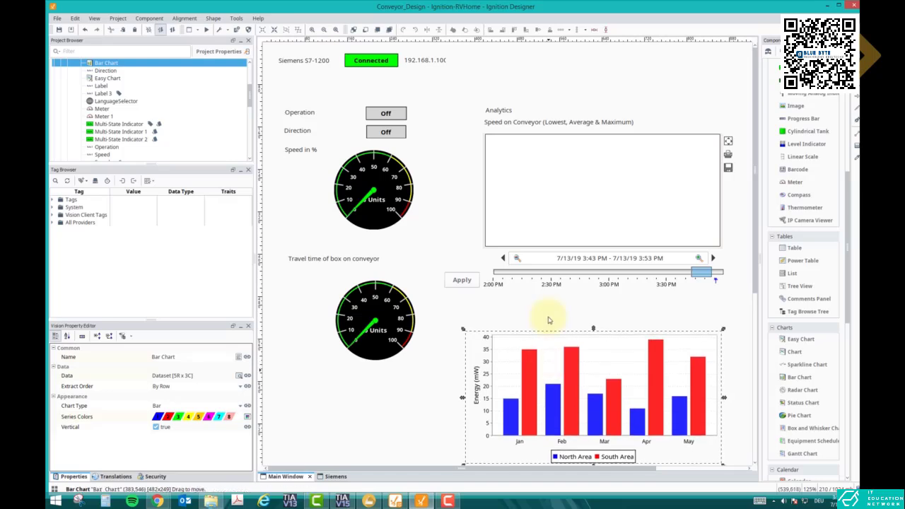
pyautogui.click(555, 123)
pyautogui.hotkey('ctrl', 'c')
pyautogui.hotkey('ctrl', 'v')
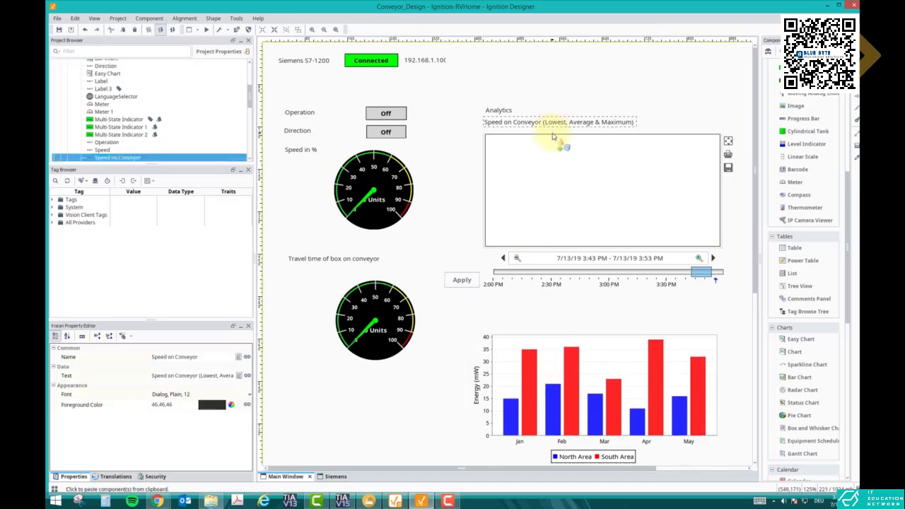
pyautogui.click(523, 319)
pyautogui.moveTo(540, 326); pyautogui.dragTo(504, 318)
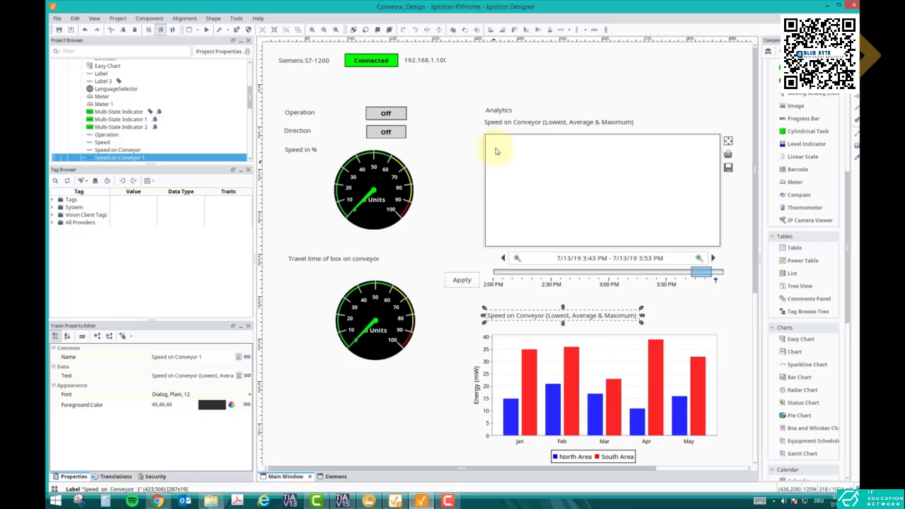
# Set the copied label's text to "Travel time of box (Lowest, Average & Maximum)" and its name to "Travel time of box".
pyautogui.click(200, 380)
pyautogui.moveTo(176, 380); pyautogui.dragTo(115, 380)
pyautogui.click(172, 380)
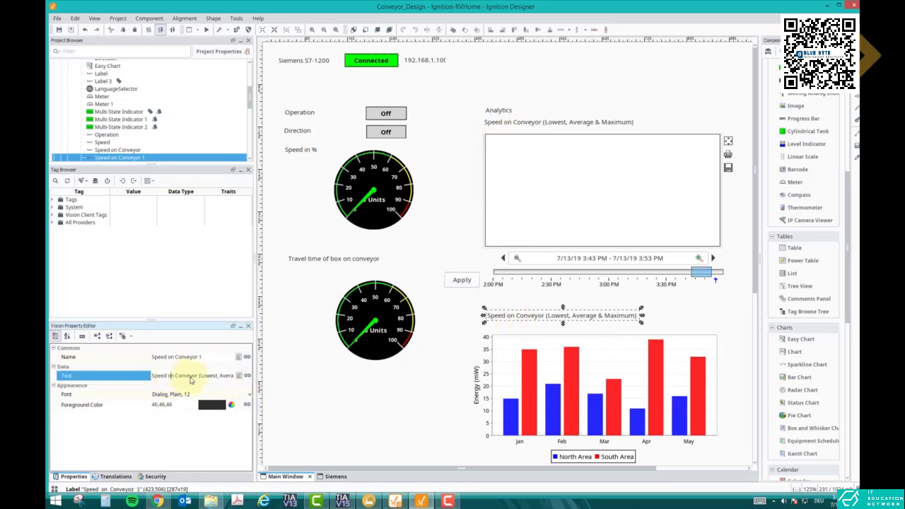
pyautogui.write('Travel time of box')
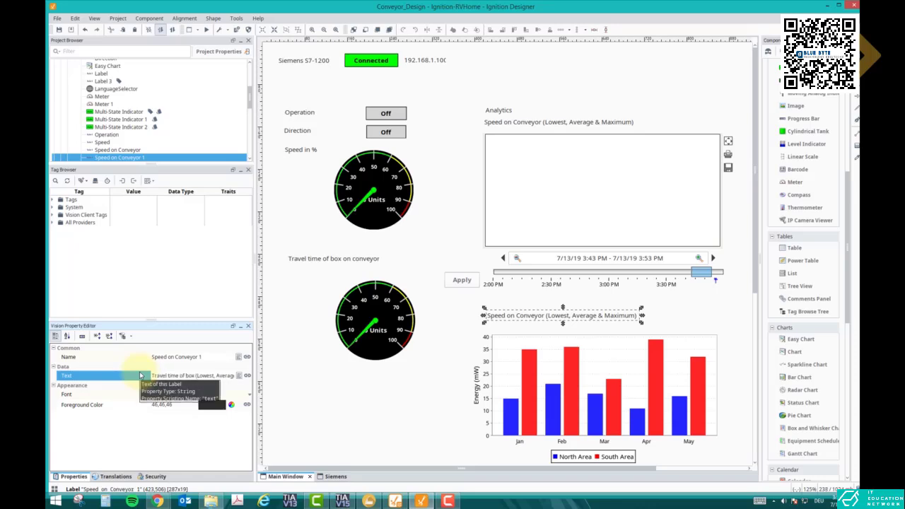
pyautogui.click(200, 359)
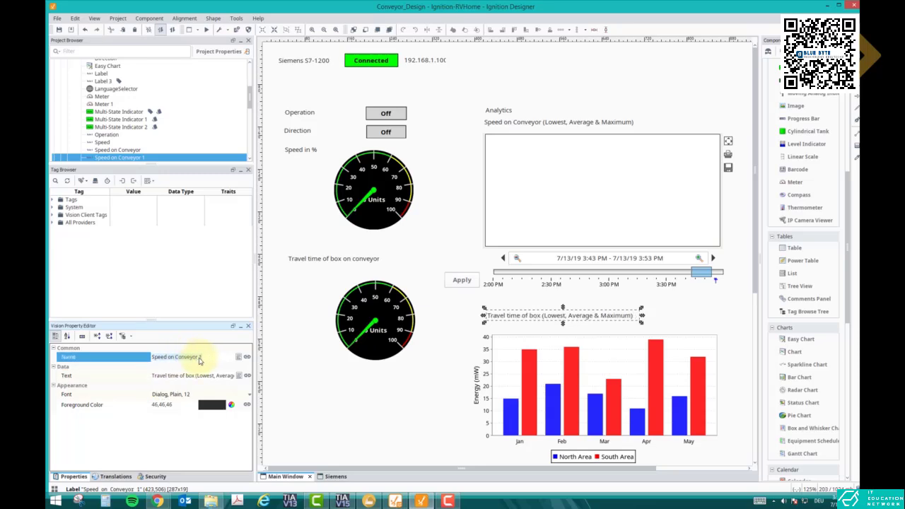
pyautogui.write('Travel time of box')
pyautogui.press('Return')
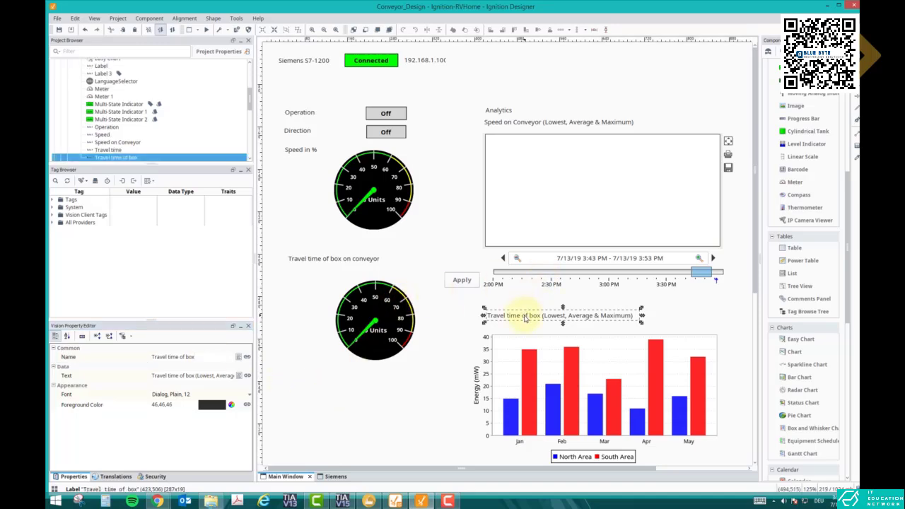
# Move the Analytics label, the Speed on Conveyor label and the Easy Chart up together, level with the Siemens S7-1200 connection row.
pyautogui.moveTo(456, 100); pyautogui.dragTo(748, 470)
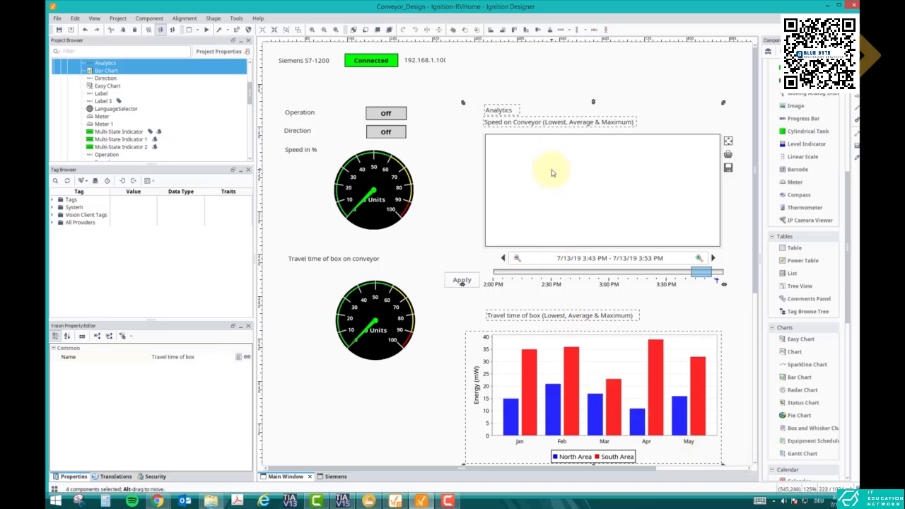
pyautogui.click(503, 111)
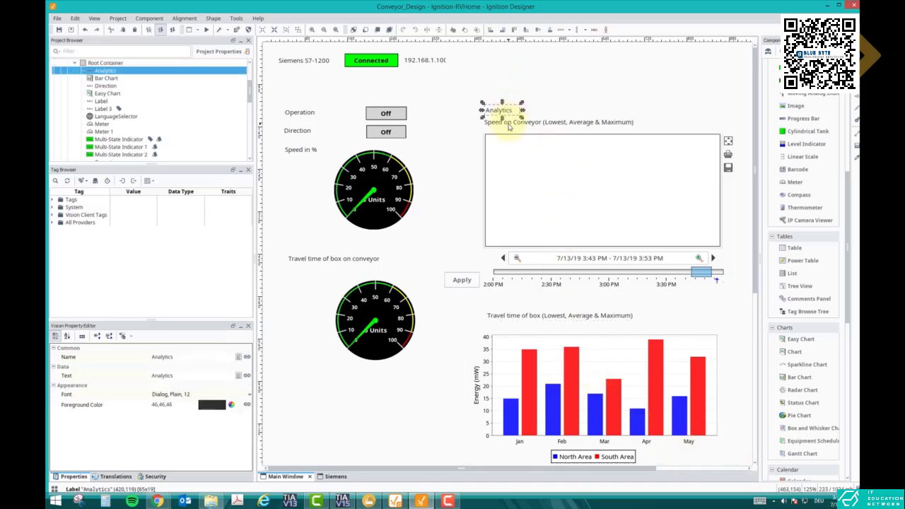
pyautogui.click(509, 124)
pyautogui.click(520, 153)
pyautogui.click(501, 121)
pyautogui.keyDown('ctrl'); pyautogui.click(503, 114); pyautogui.keyUp('ctrl')
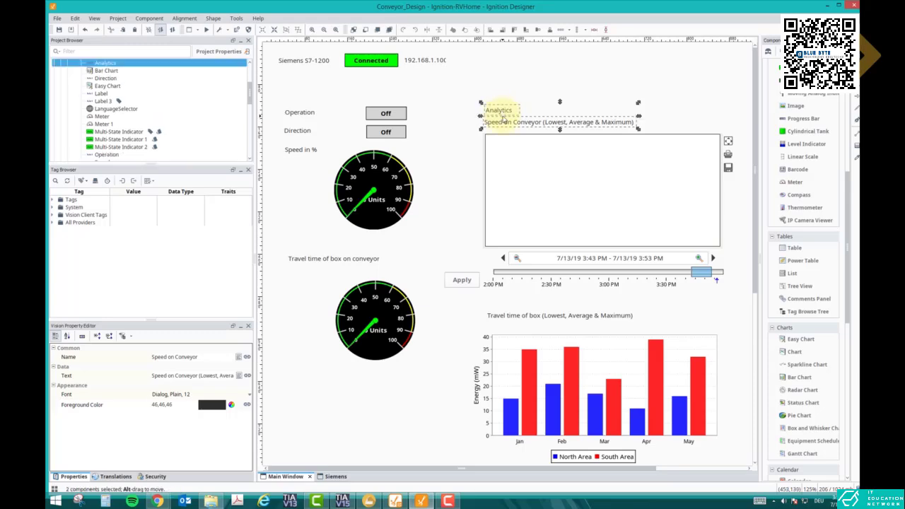
pyautogui.keyDown('ctrl'); pyautogui.click(521, 158); pyautogui.keyUp('ctrl')
pyautogui.moveTo(521, 158); pyautogui.dragTo(528, 113)
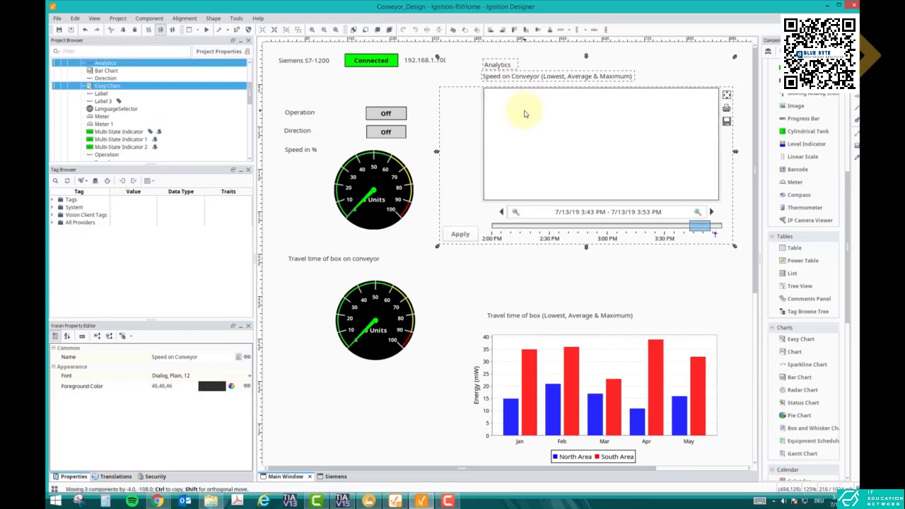
# Move the travel-time-of-box label and the bar chart up together, just below the Easy Chart.
pyautogui.click(527, 311)
pyautogui.keyDown('ctrl'); pyautogui.click(535, 382); pyautogui.keyUp('ctrl')
pyautogui.moveTo(535, 382); pyautogui.dragTo(530, 330)
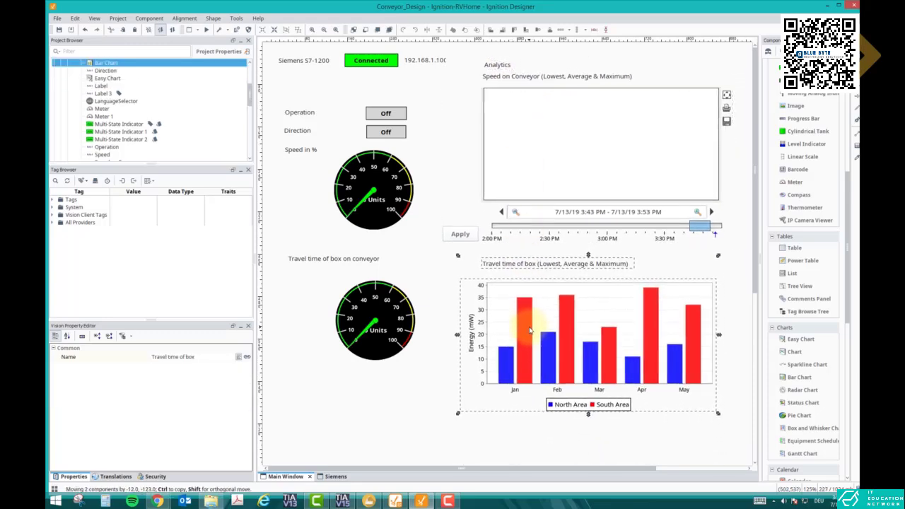
pyautogui.click(442, 373)
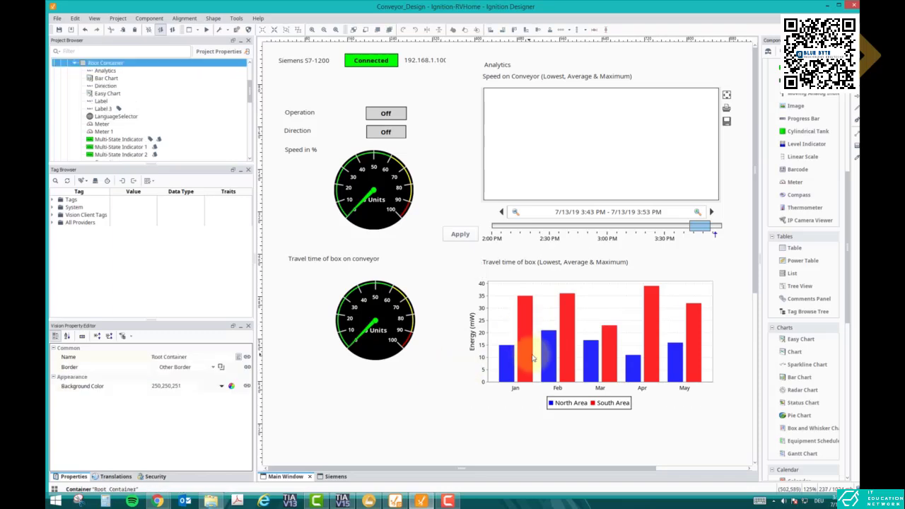
# Add a Pie Chart to the free area below the second meter and the bar chart.
pyautogui.scroll(-2, 622, 311)
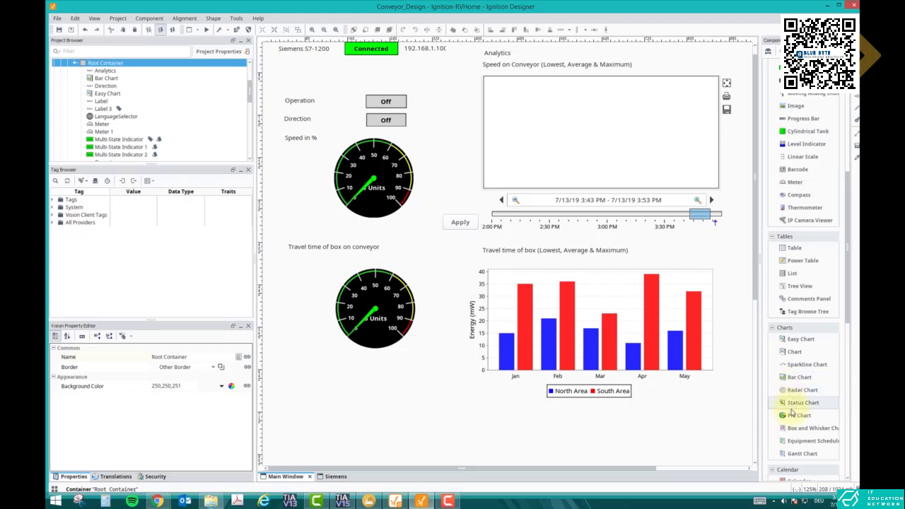
pyautogui.moveTo(798, 415); pyautogui.dragTo(403, 401)
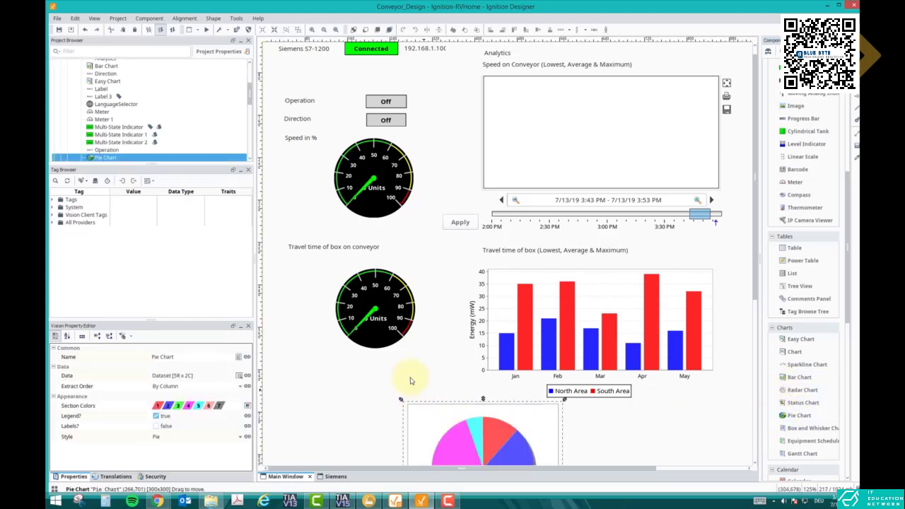
# Enlarge both meters slightly and shift the travel-time label and its meter up closer to the speed meter.
pyautogui.click(421, 217)
pyautogui.moveTo(441, 228); pyautogui.dragTo(411, 206)
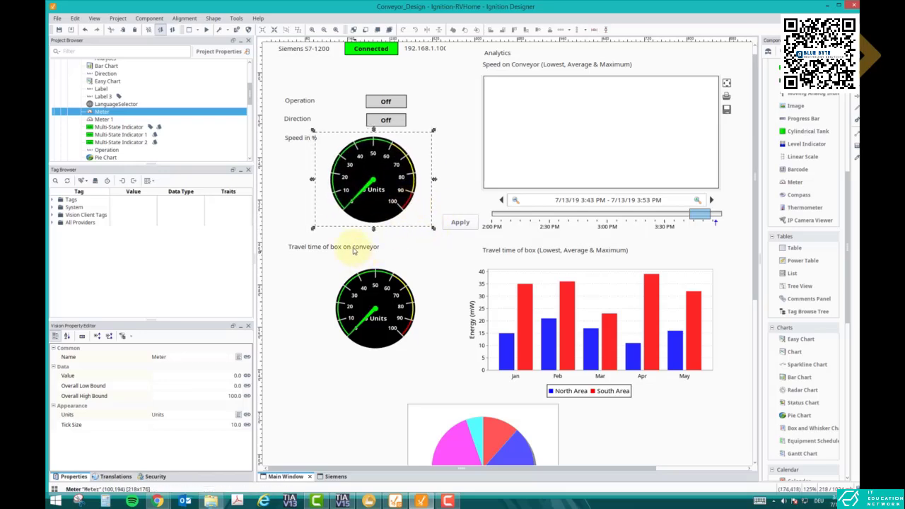
pyautogui.click(345, 248)
pyautogui.moveTo(346, 248); pyautogui.dragTo(343, 239)
pyautogui.click(372, 298)
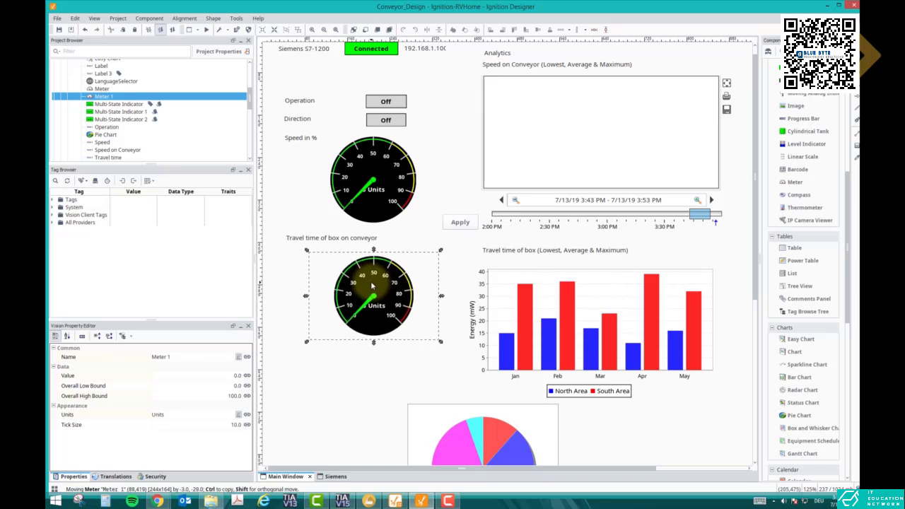
pyautogui.moveTo(442, 352)
pyautogui.mouseDown()
pyautogui.moveTo(465, 370)
pyautogui.moveTo(434, 360)
pyautogui.mouseUp()
# Move the pie chart directly below the bar chart and enlarge it to about 424 x 320, roughly matching the bar chart's width.
pyautogui.scroll(-1, 517, 337)
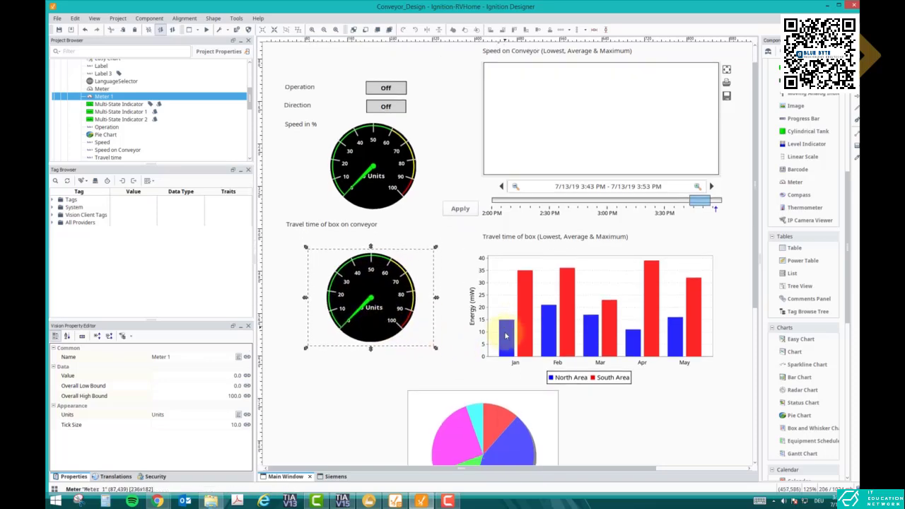
pyautogui.scroll(-1, 474, 279)
pyautogui.moveTo(447, 359); pyautogui.dragTo(516, 365)
pyautogui.scroll(-1, 576, 401)
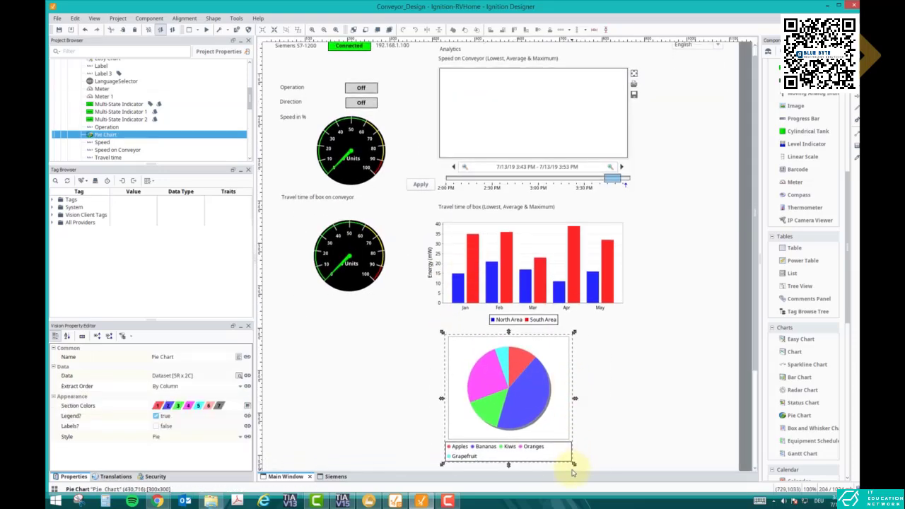
pyautogui.moveTo(571, 464); pyautogui.dragTo(630, 464)
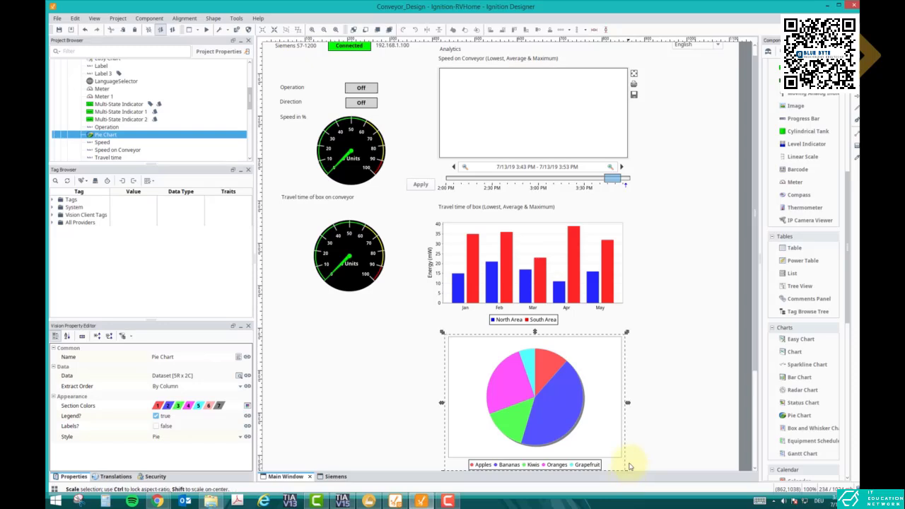
pyautogui.click(630, 465)
pyautogui.scroll(1, 568, 259)
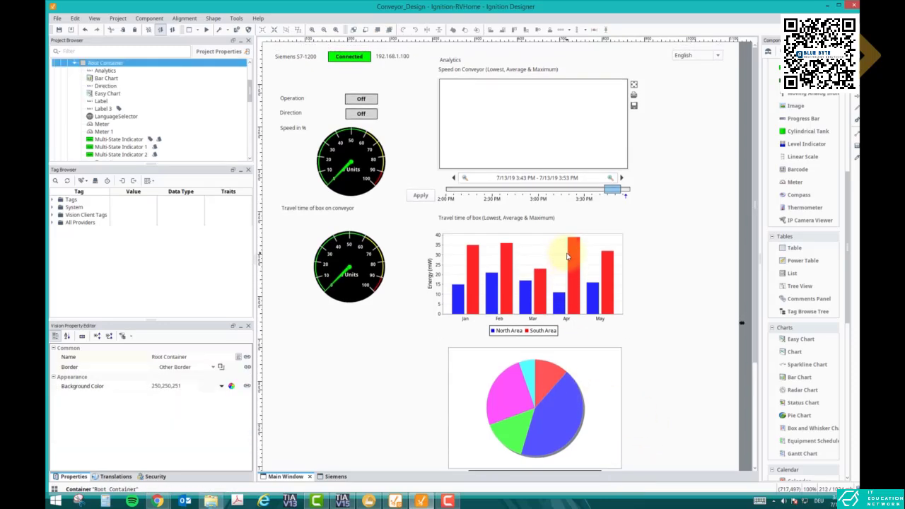
# Nudge the pie chart down, duplicate the travel-time-of-box label, and place the copy just above the pie chart.
pyautogui.scroll(-1, 598, 244)
pyautogui.moveTo(506, 374); pyautogui.dragTo(504, 396)
pyautogui.click(461, 209)
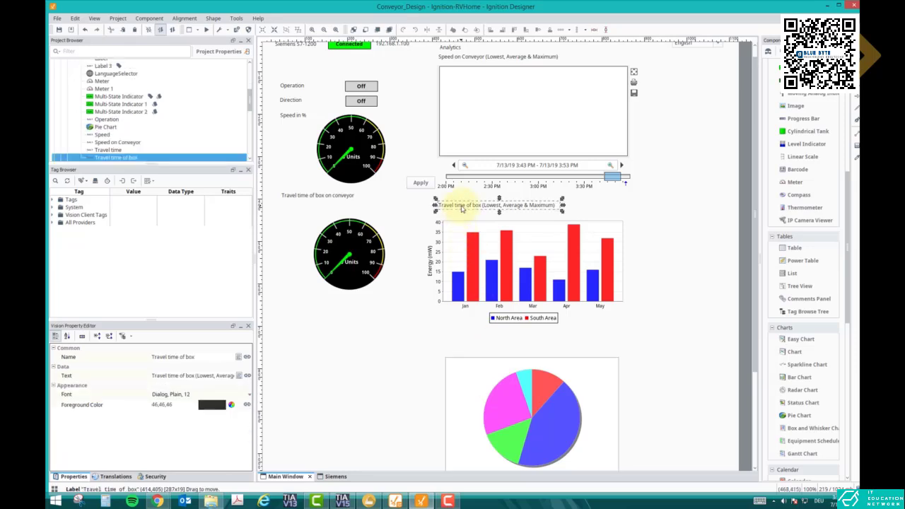
pyautogui.hotkey('ctrl', 'c')
pyautogui.hotkey('ctrl', 'v')
pyautogui.click(464, 340)
pyautogui.moveTo(470, 347); pyautogui.dragTo(453, 347)
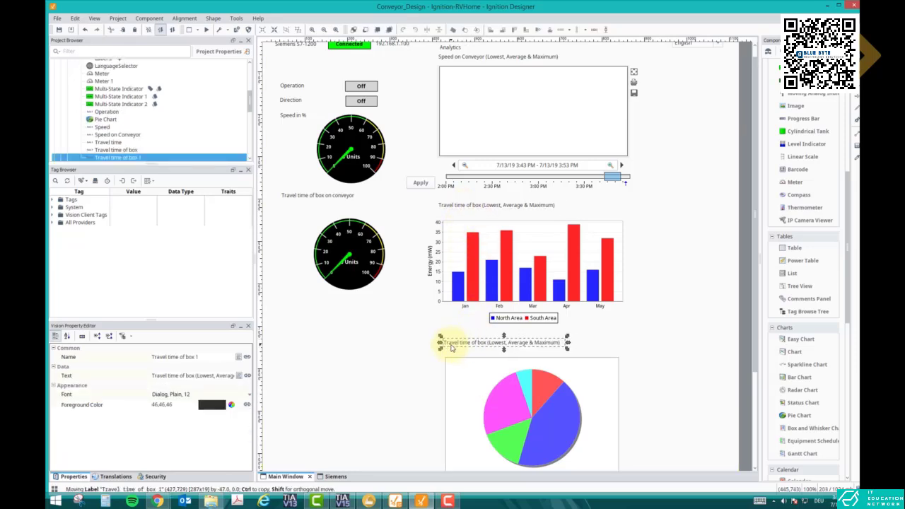
# Set the copied label's name to "Height of boxes" and its text to "Height of boxes (Large, Medium and small)".
pyautogui.click(204, 360)
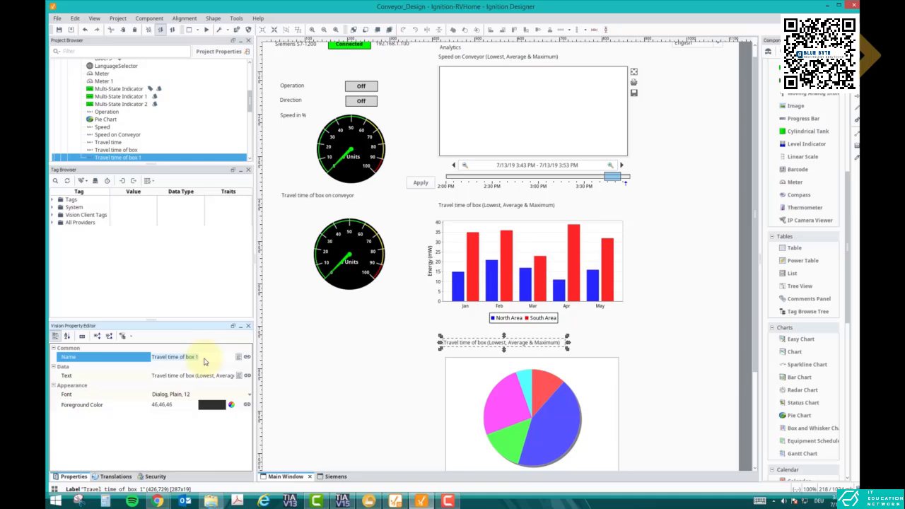
pyautogui.write('Height of boxes')
pyautogui.click(201, 378)
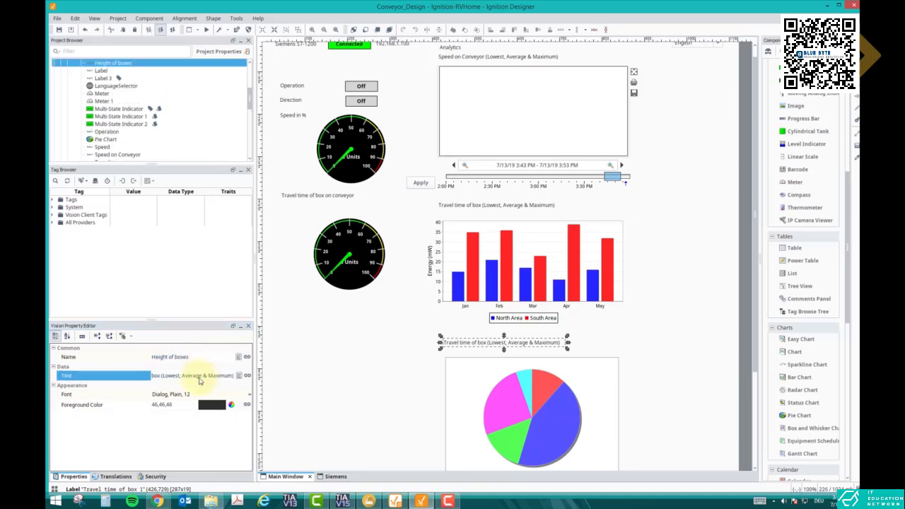
pyautogui.press('Delete')
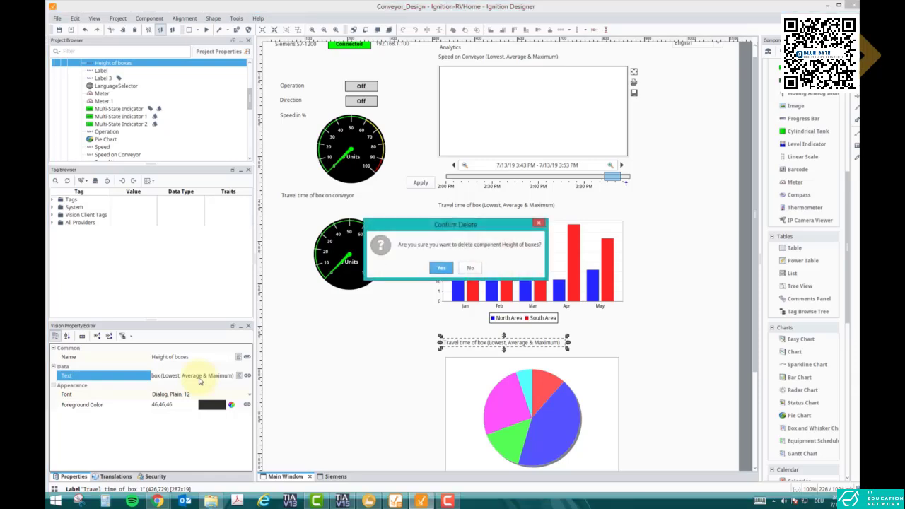
pyautogui.press('Escape')
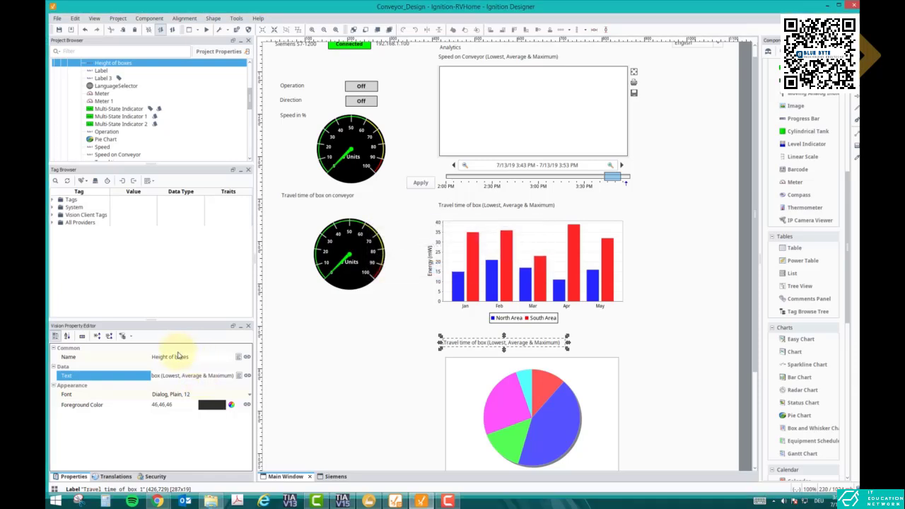
pyautogui.click(183, 359)
pyautogui.click(188, 377)
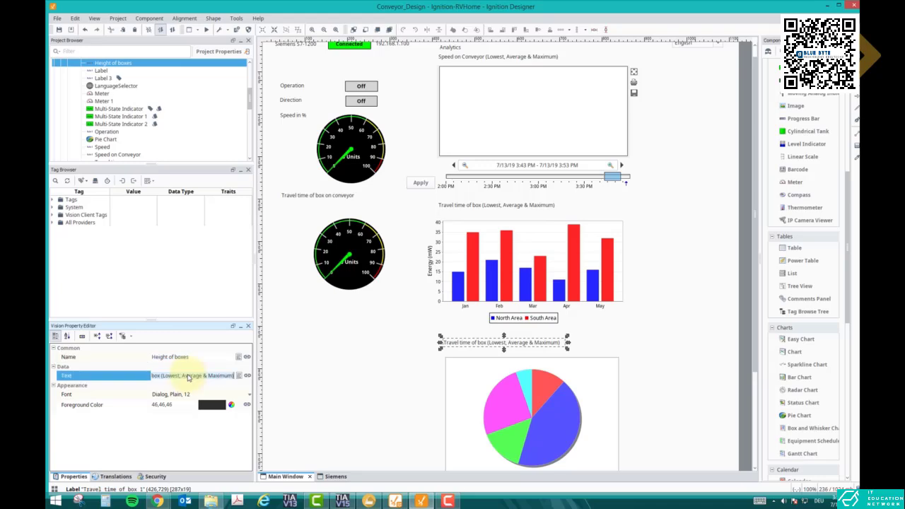
pyautogui.hotkey('ctrl', 'v')
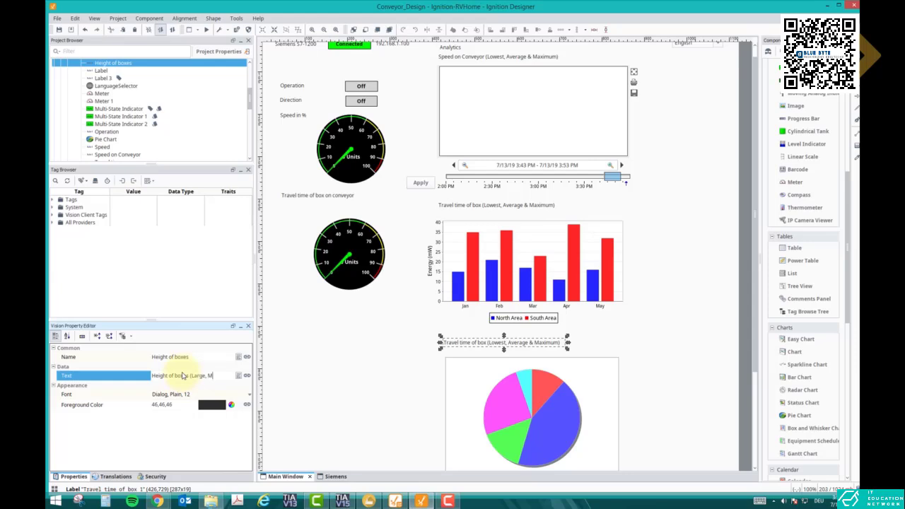
pyautogui.write('(Large, Medium and small')
pyautogui.click(424, 397)
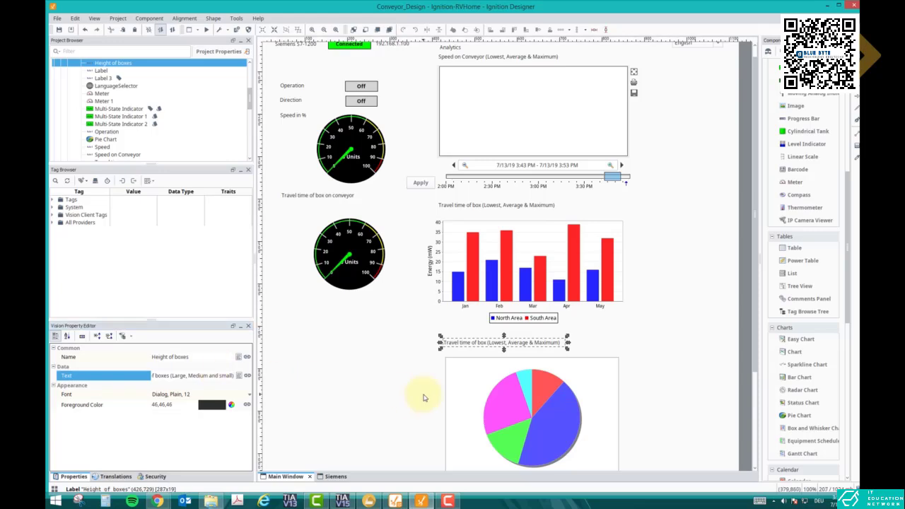
# Nudge the pie chart slightly up toward its Height of boxes label and review the finished layout.
pyautogui.click(533, 363)
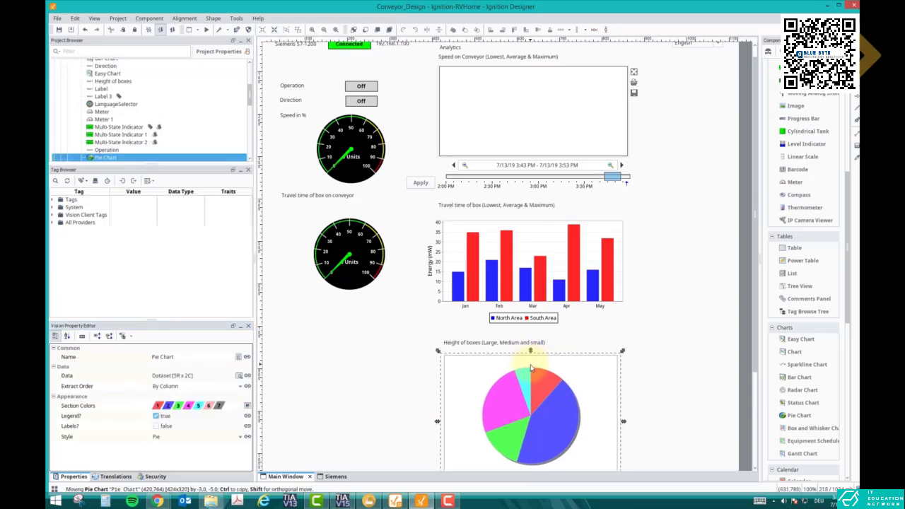
pyautogui.click(567, 347)
pyautogui.scroll(-2, 559, 357)
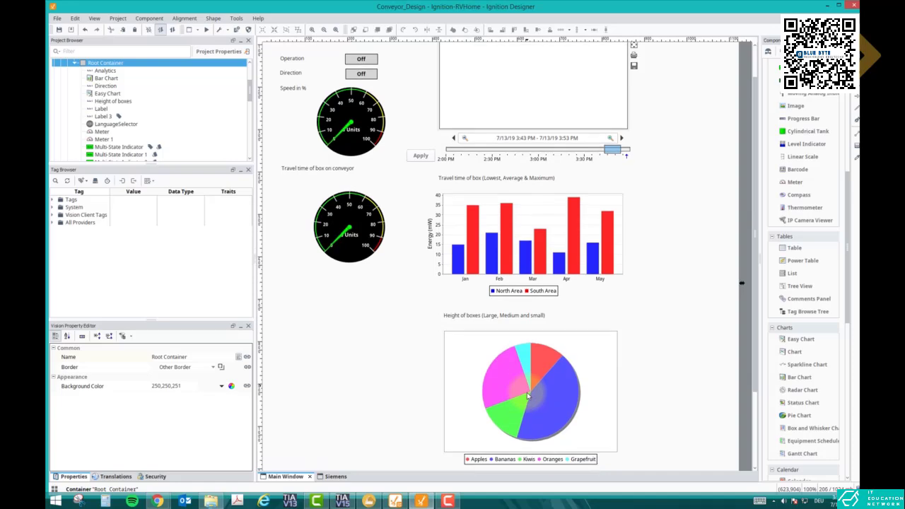
pyautogui.scroll(3, 527, 396)
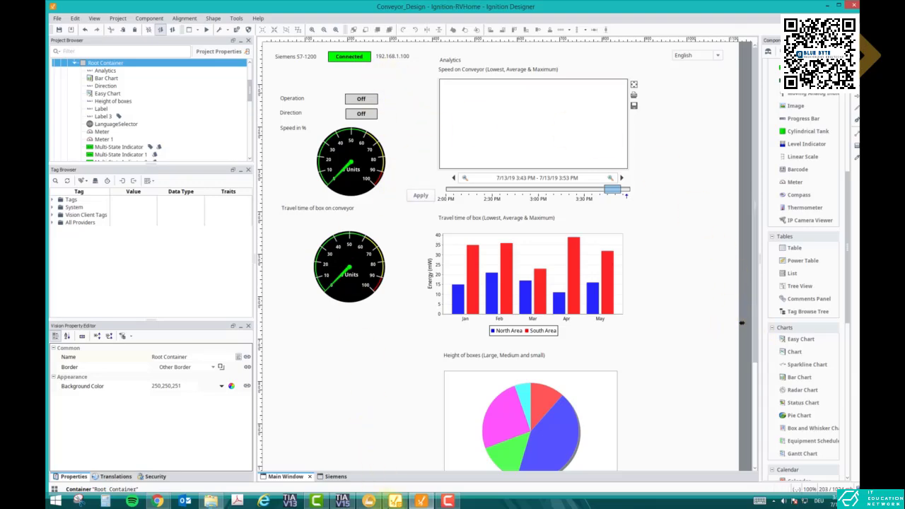
# Look at the roller conveyor scene in Factory I/O and return to Ignition Designer.
pyautogui.click(368, 501)
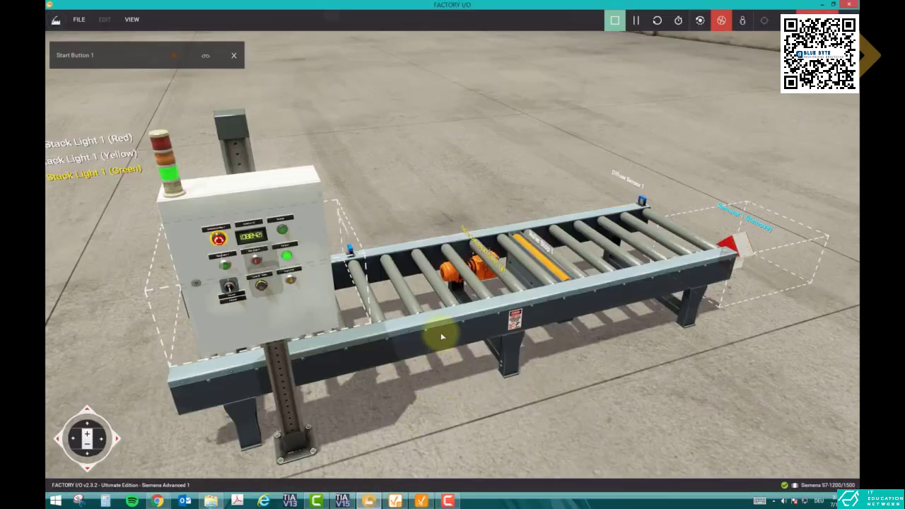
pyautogui.click(369, 501)
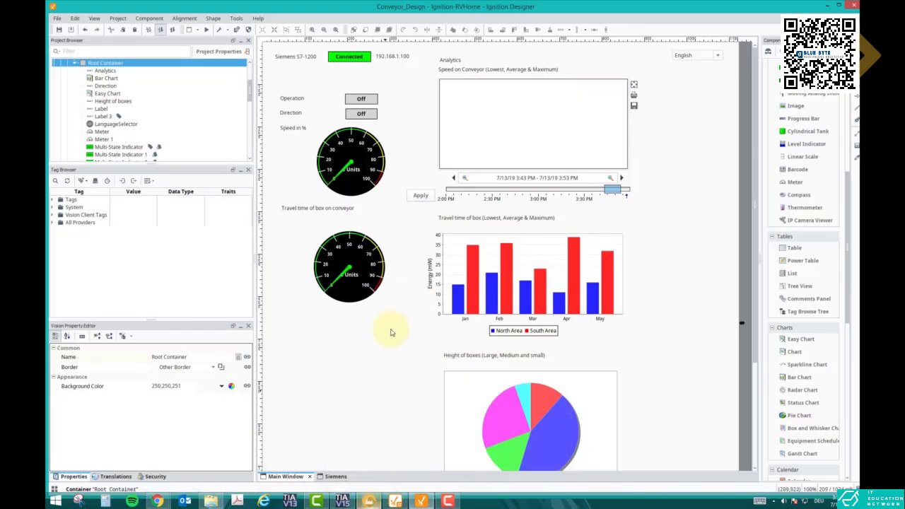